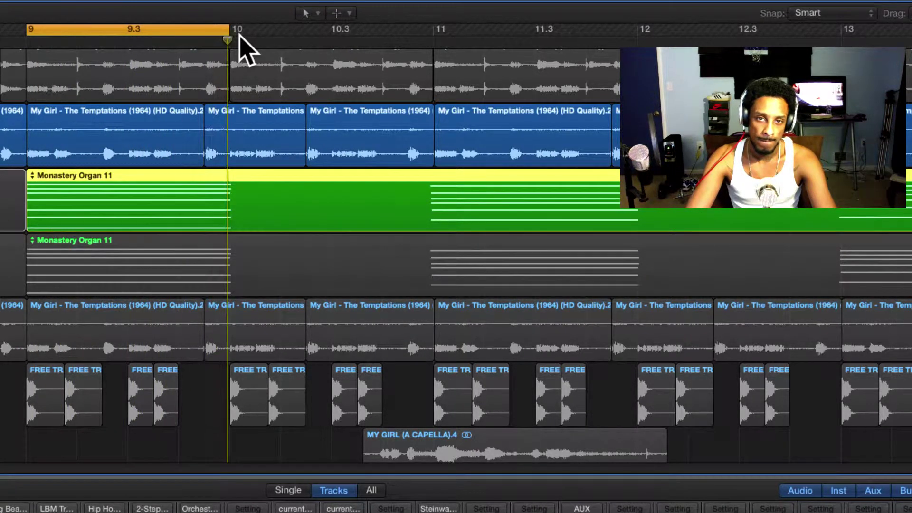
# Extend the cycle range so it runs from bar 9 to bar 12, and solo the first Orchestra Church Organ track
pyautogui.moveTo(228, 30); pyautogui.dragTo(637, 29)
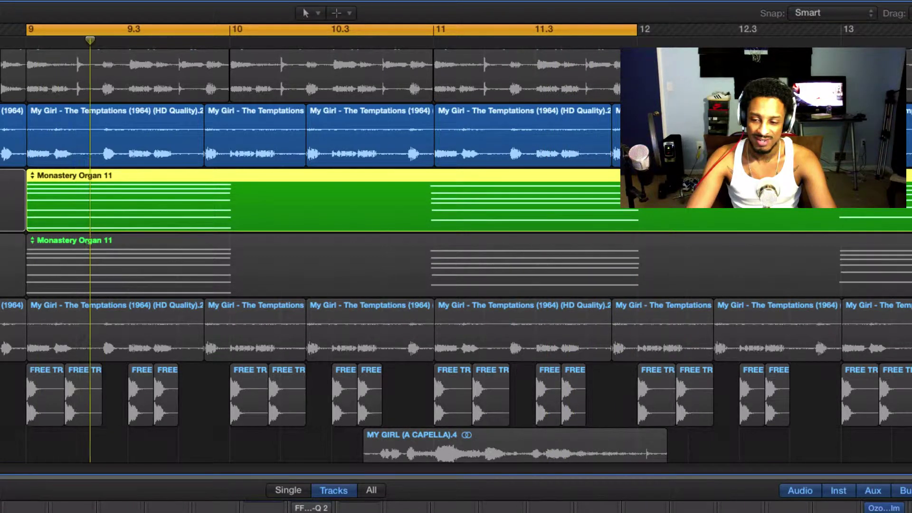
pyautogui.press('s')
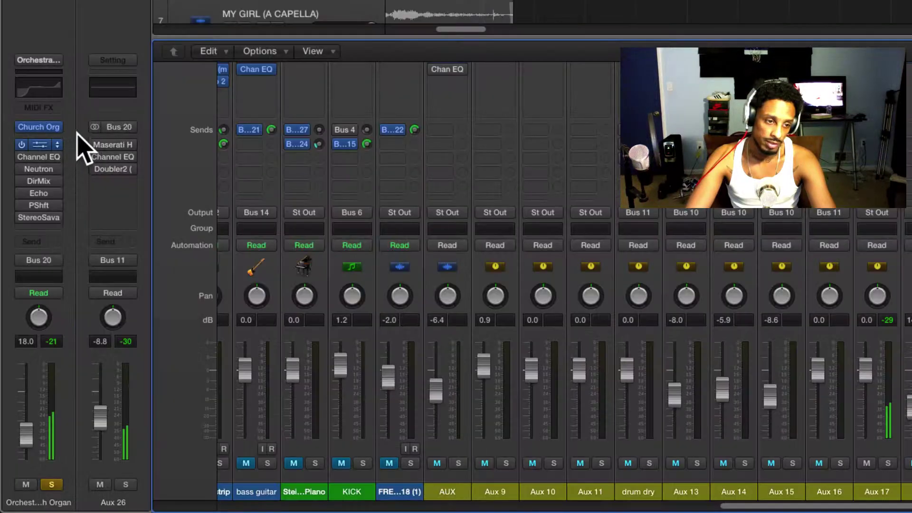
# Review the Compressor on the soloed organ channel, and enable its Channel EQ and open the EQ curve
pyautogui.click(38, 144)
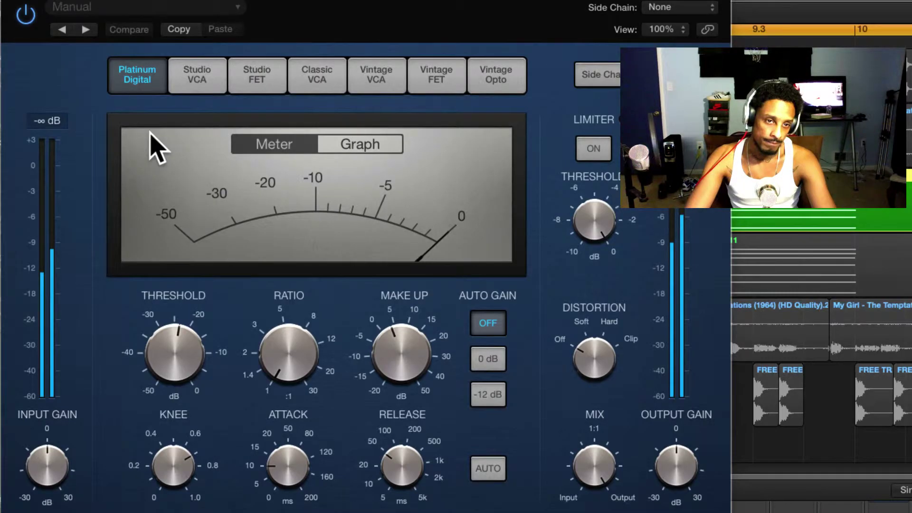
pyautogui.click(13, 2)
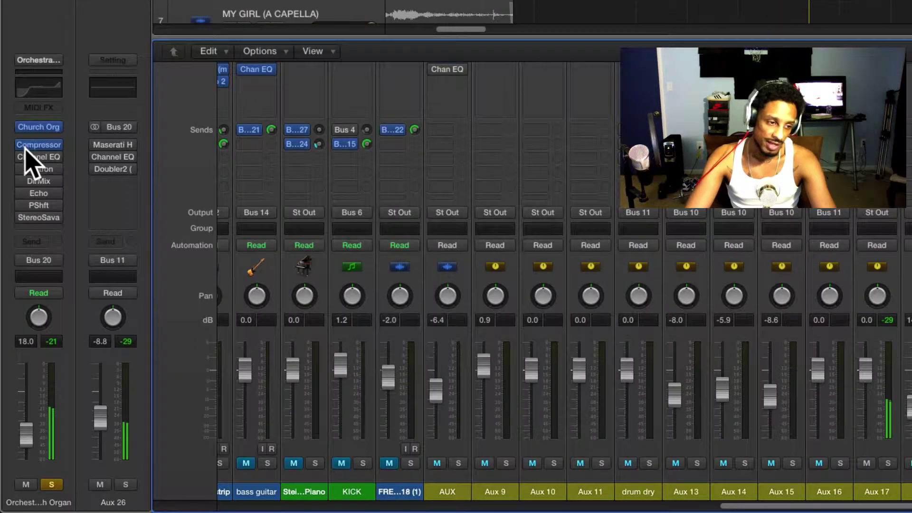
pyautogui.moveTo(22, 156)
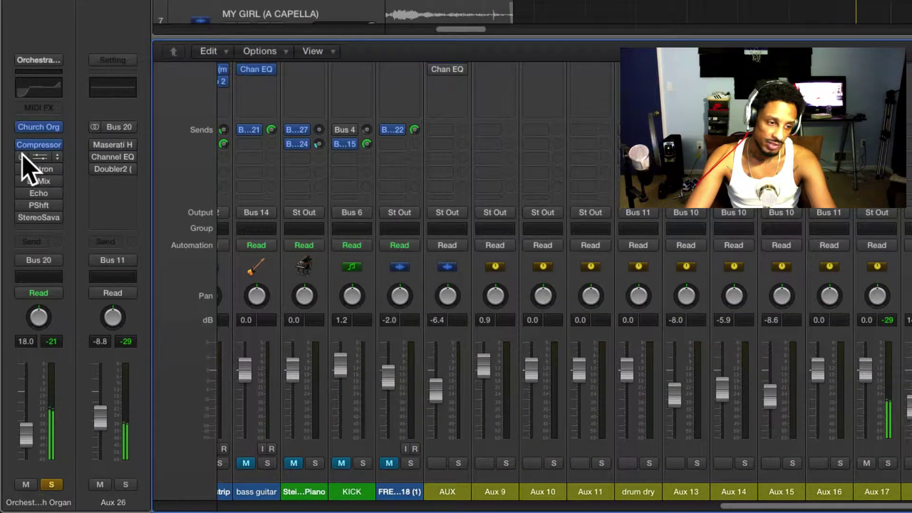
pyautogui.click(41, 157)
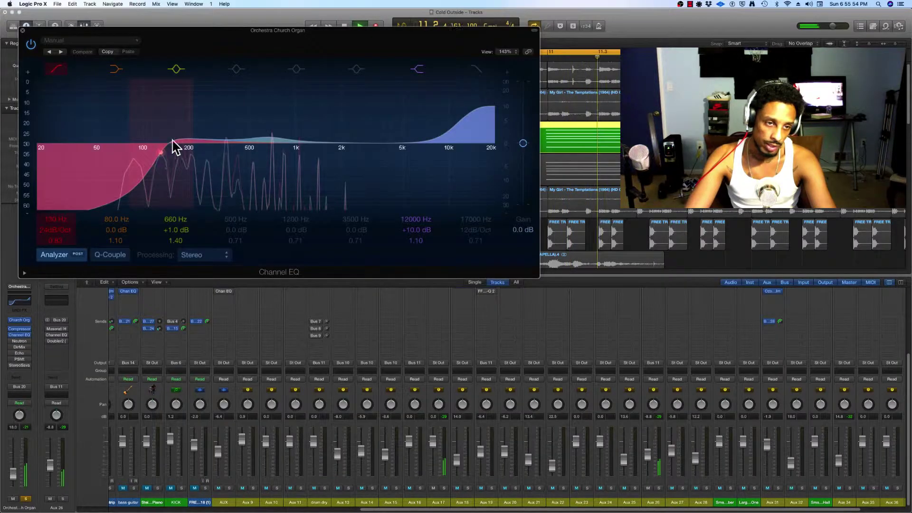
pyautogui.moveTo(287, 41); pyautogui.dragTo(466, 151)
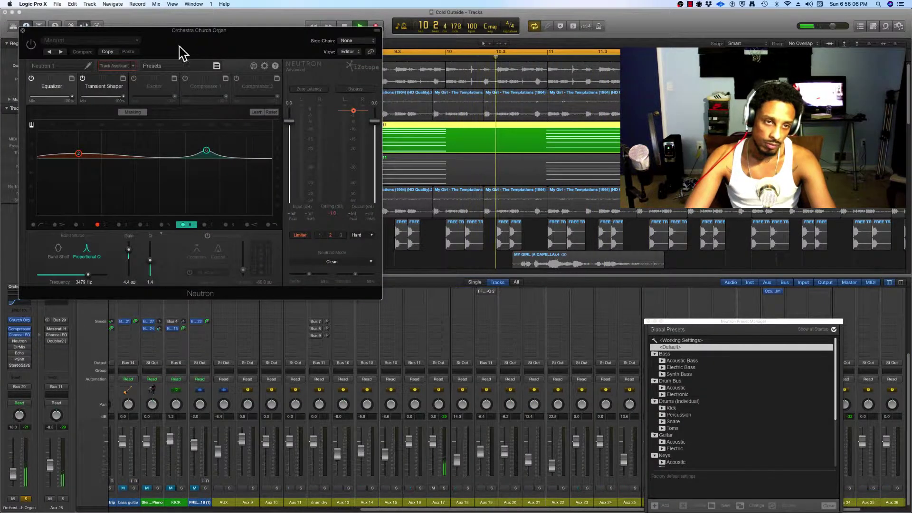
# In the organ's Neutron equalizer, set band 6 to 5.0 dB gain at 3488 Hz with a Q of 2.0
pyautogui.moveTo(179, 51); pyautogui.dragTo(467, 140)
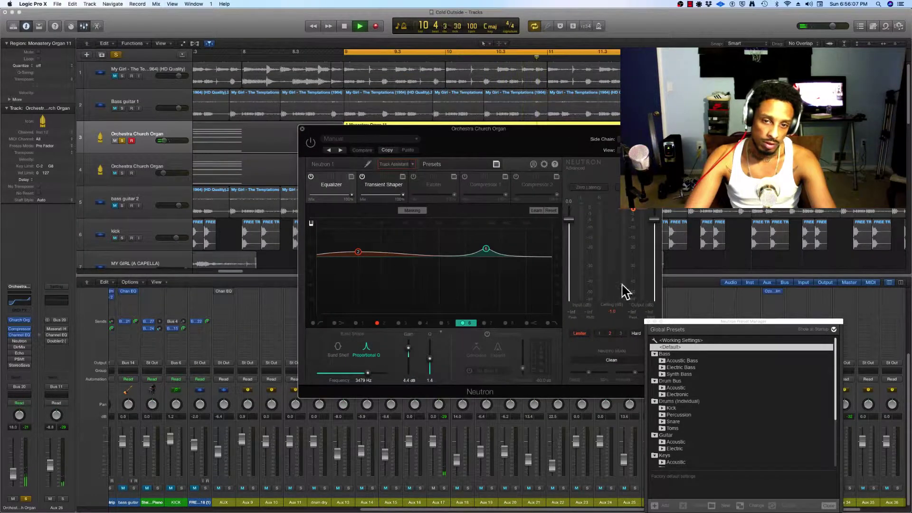
pyautogui.click(648, 322)
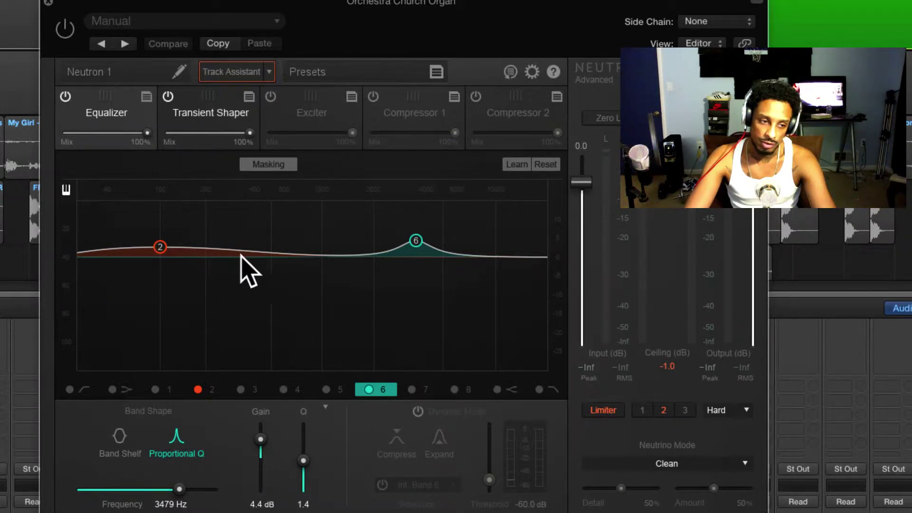
pyautogui.doubleClick(416, 240)
pyautogui.moveTo(407, 253); pyautogui.dragTo(416, 236)
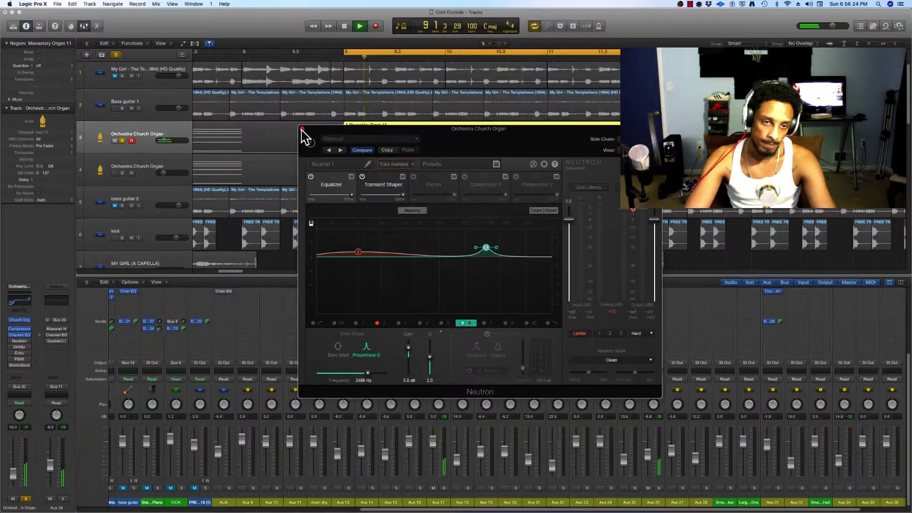
pyautogui.click(47, 2)
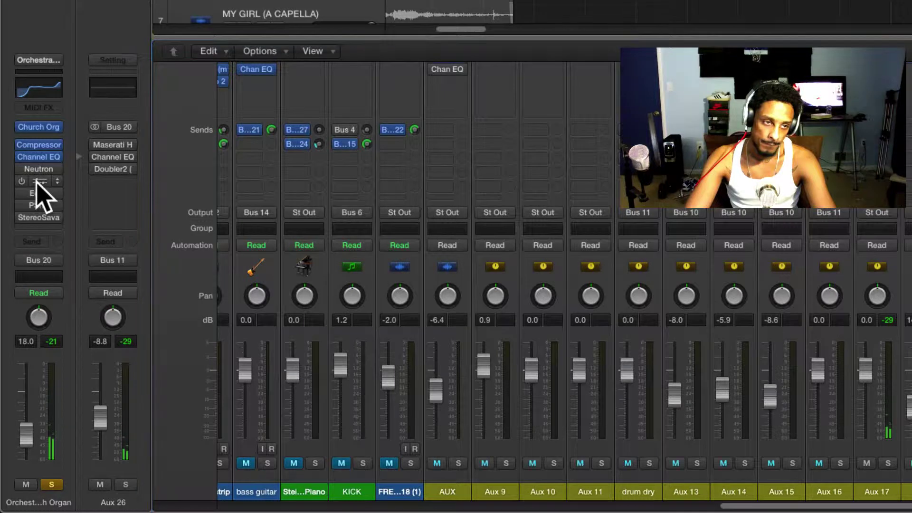
# Enable the Direction Mixer and Echo effects on the first organ channel and inspect their settings
pyautogui.click(21, 181)
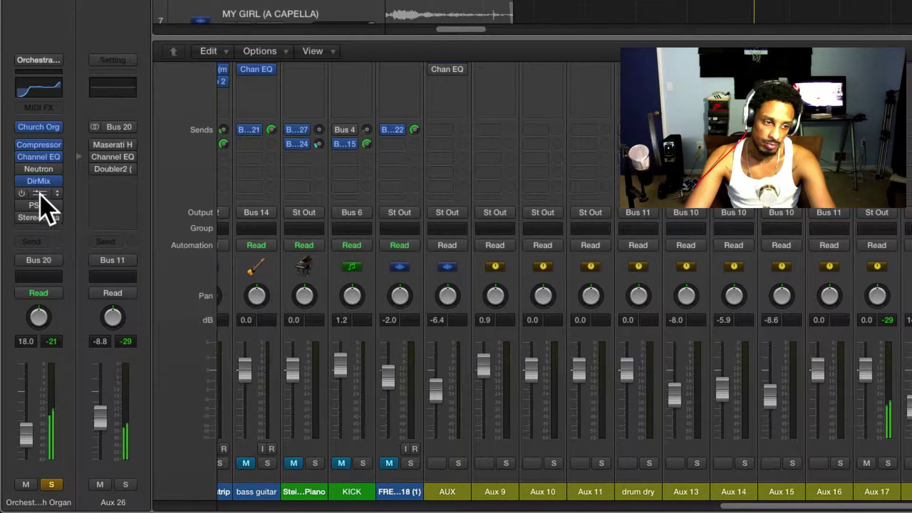
pyautogui.click(38, 195)
pyautogui.moveTo(38, 196)
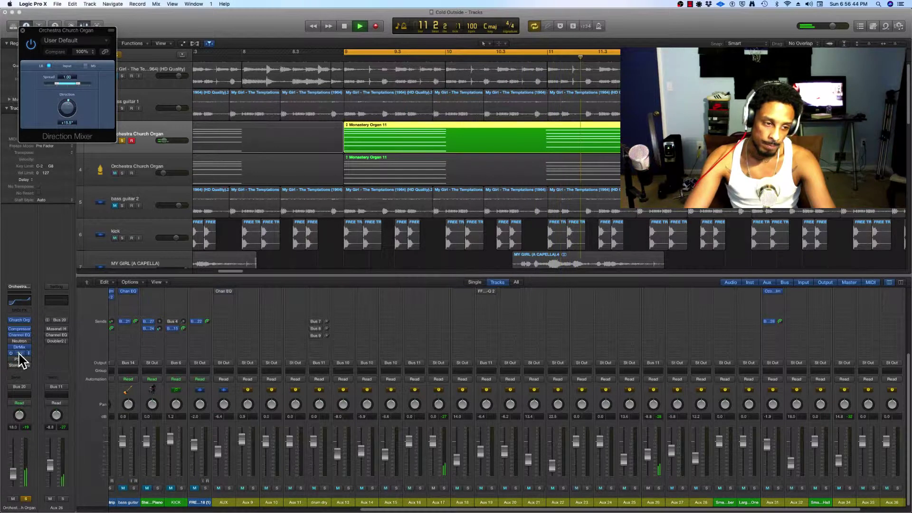
pyautogui.click(19, 353)
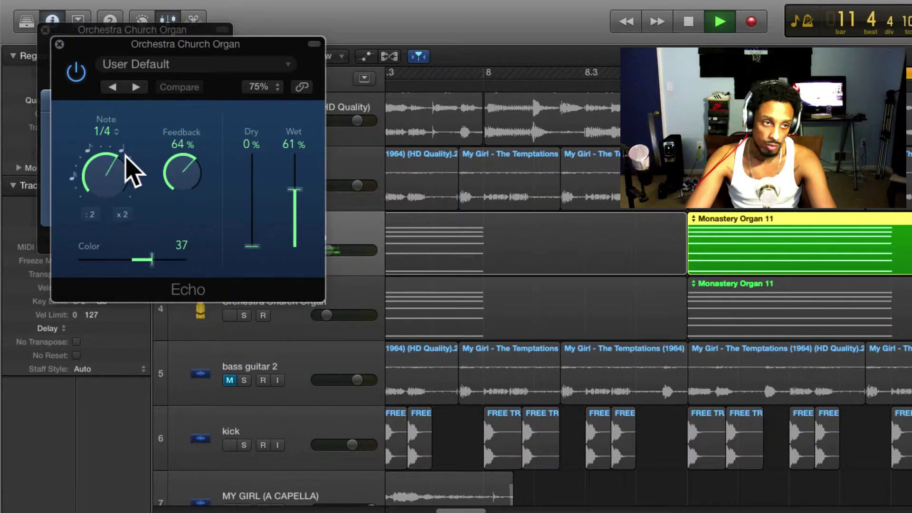
pyautogui.click(59, 44)
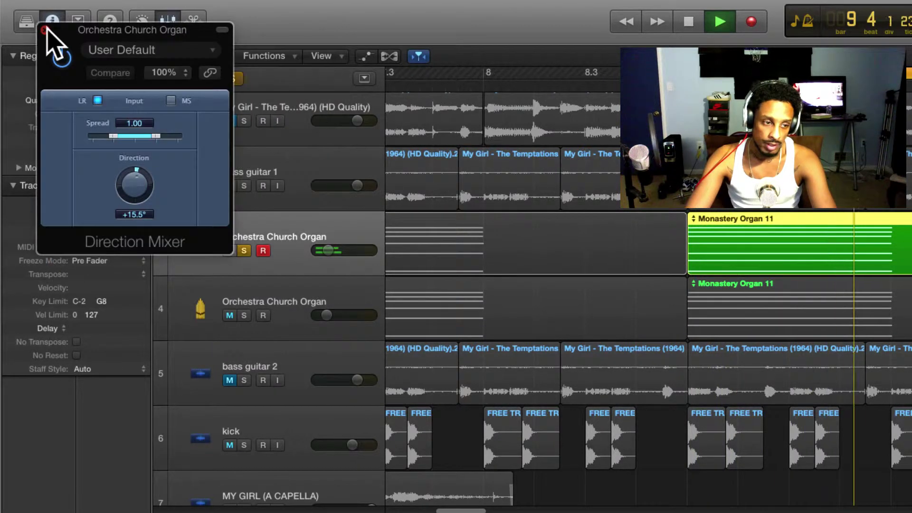
pyautogui.click(44, 30)
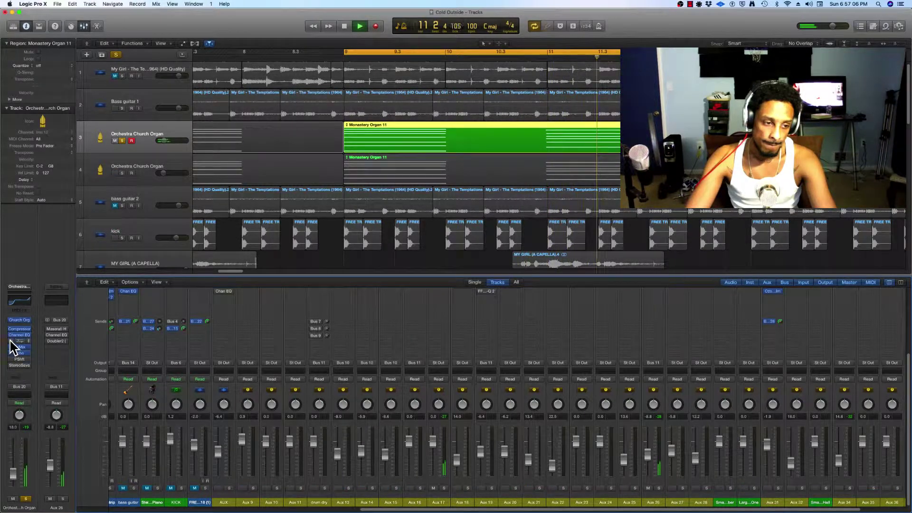
# Enable the Pitch Shifter on the first organ channel and open its settings
pyautogui.click(20, 358)
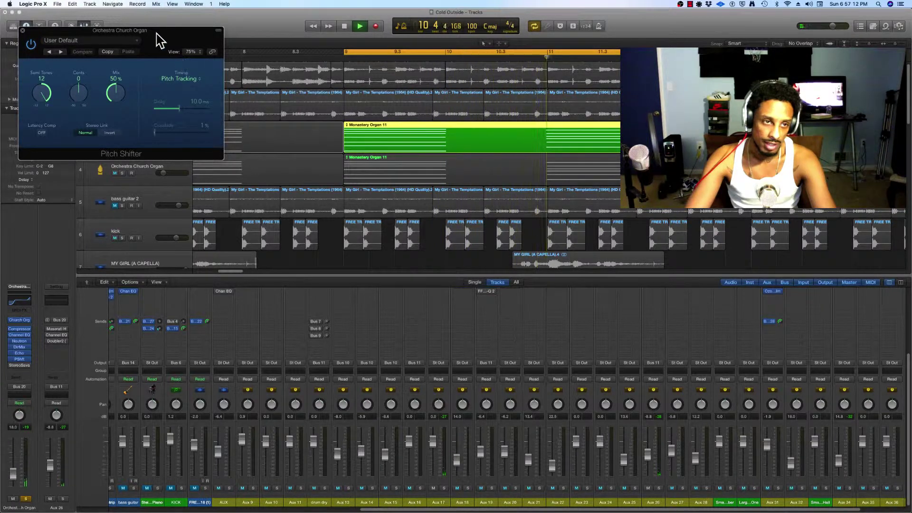
pyautogui.moveTo(157, 32); pyautogui.dragTo(451, 261)
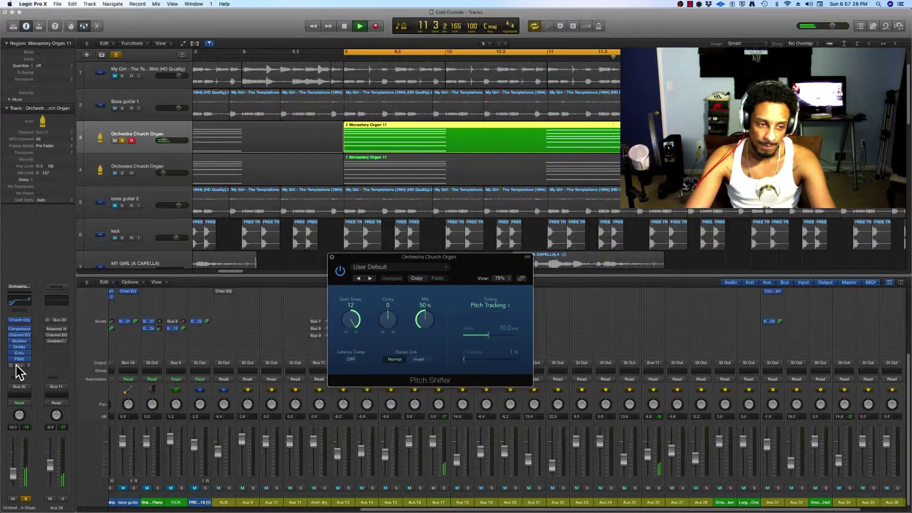
# Audition the StereoSavage effect on the first organ channel, bypass it and close its window
pyautogui.moveTo(141, 35); pyautogui.dragTo(320, 257)
pyautogui.click(208, 265)
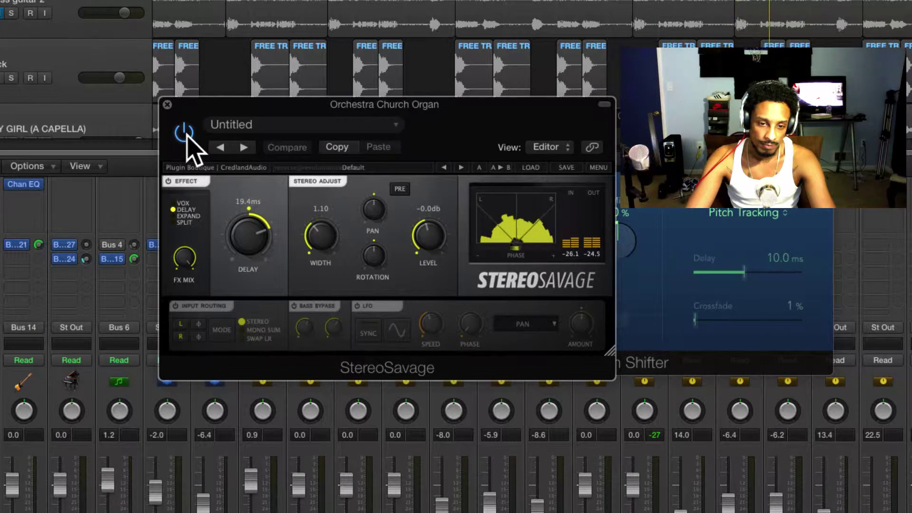
pyautogui.click(185, 133)
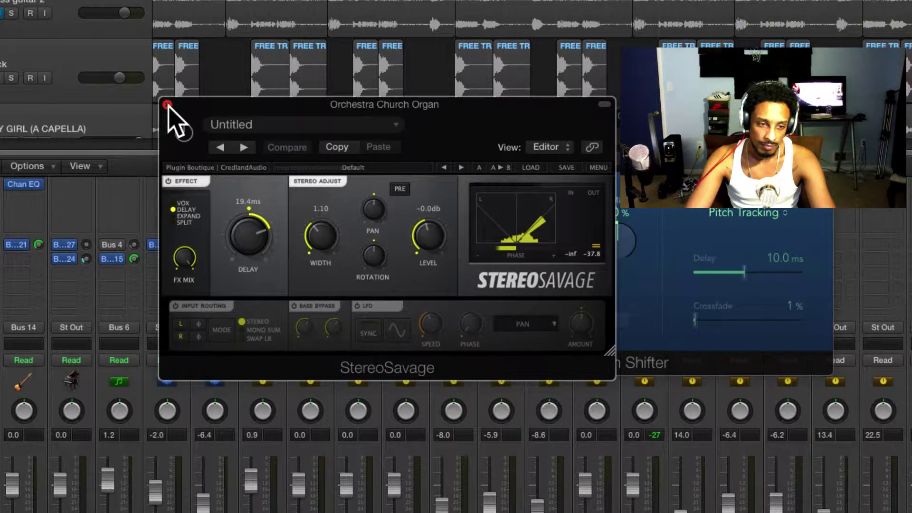
pyautogui.click(167, 103)
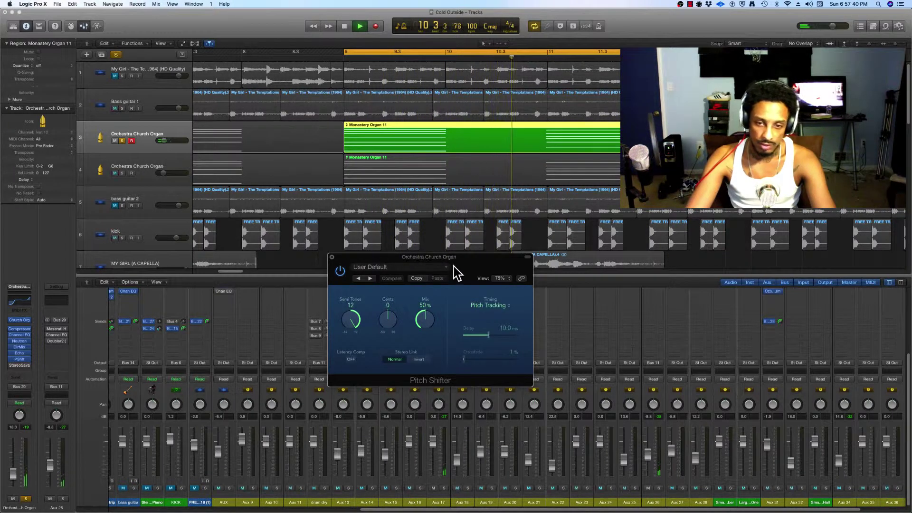
# Solo the second Orchestra Church Organ track, inspect its Echo settings, and close the open Echo and Pitch Shifter windows
pyautogui.moveTo(456, 267); pyautogui.dragTo(580, 287)
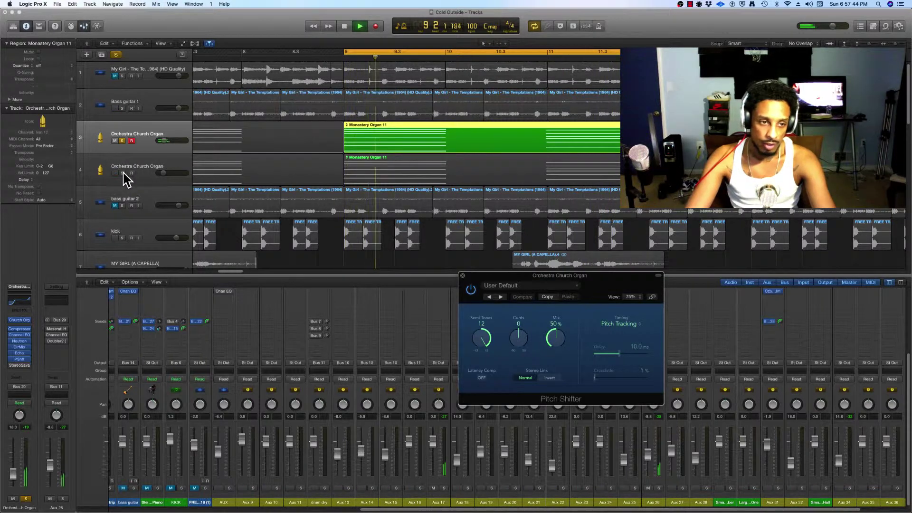
pyautogui.click(143, 169)
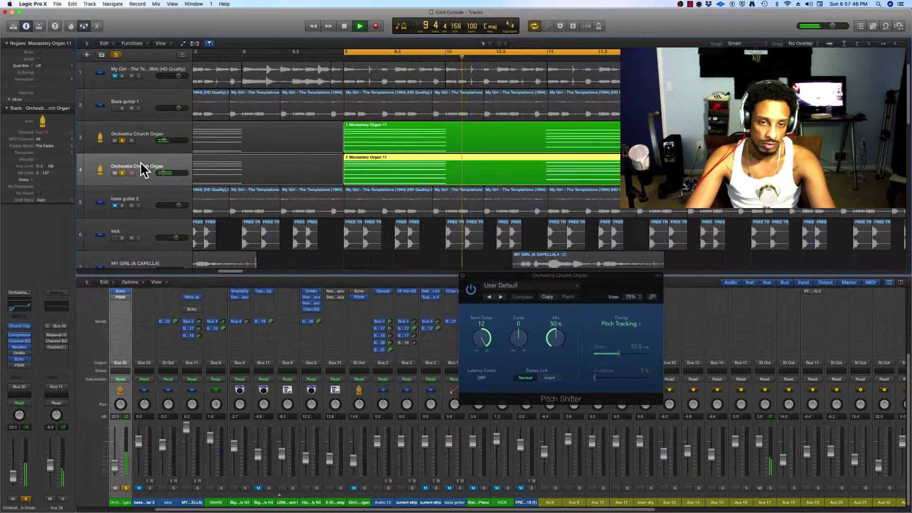
pyautogui.click(19, 359)
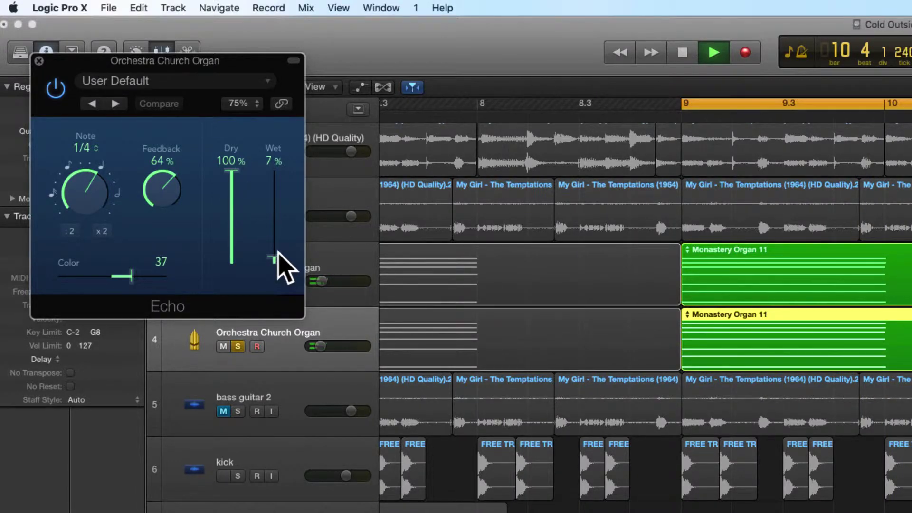
pyautogui.moveTo(232, 59); pyautogui.dragTo(650, 504)
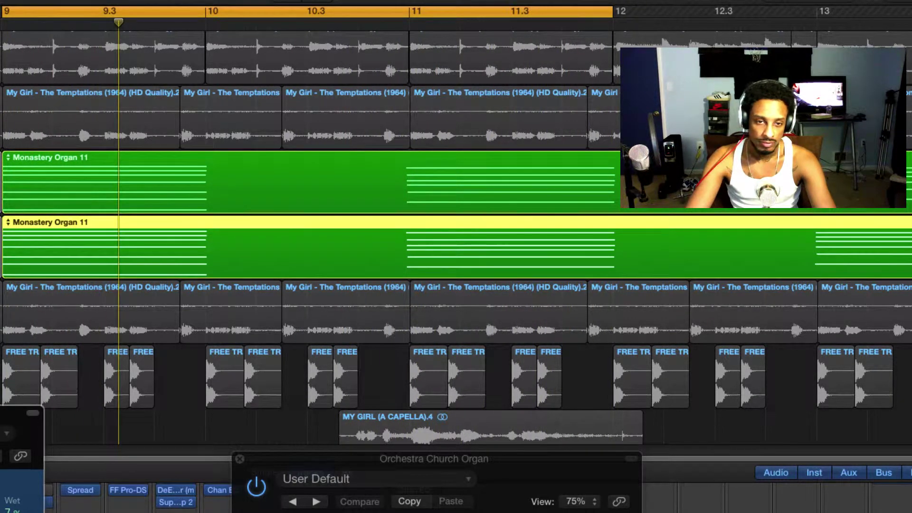
pyautogui.click(0, 413)
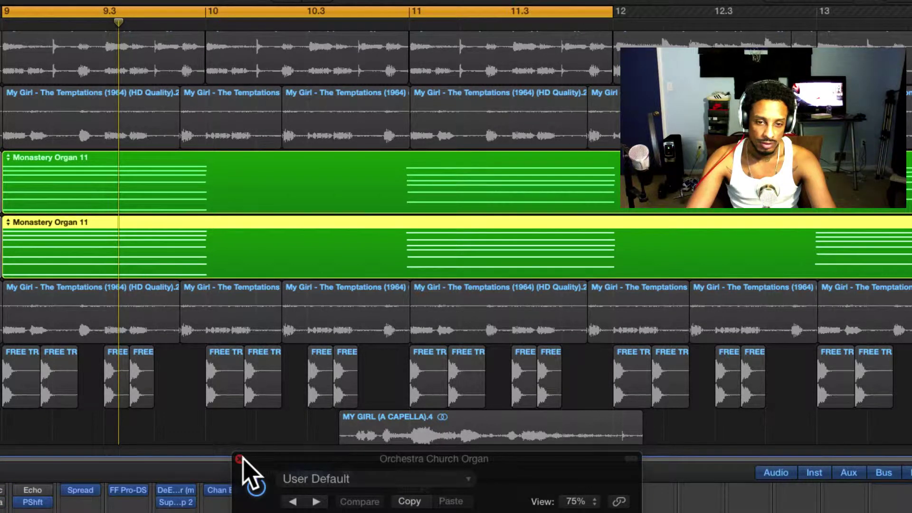
pyautogui.click(238, 460)
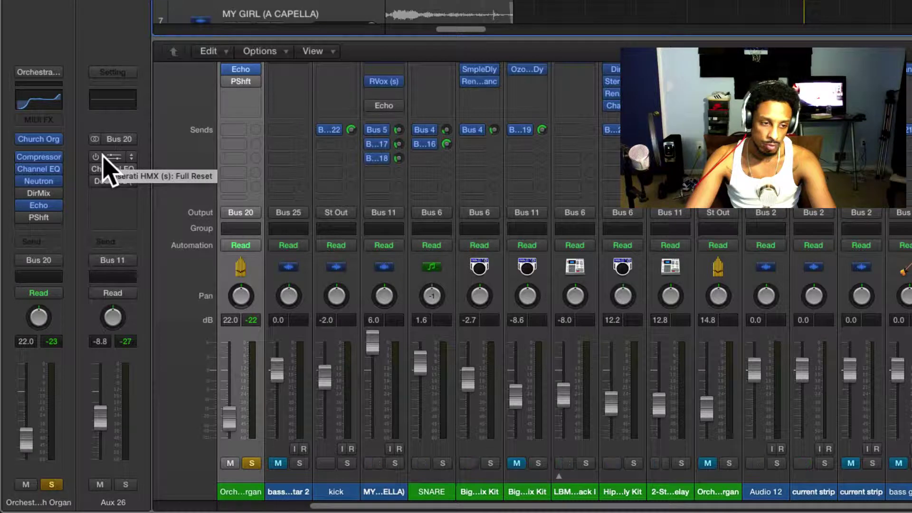
# Enable the Maserati HMX effect on the Aux 26 bus channel and open its settings
pyautogui.click(96, 157)
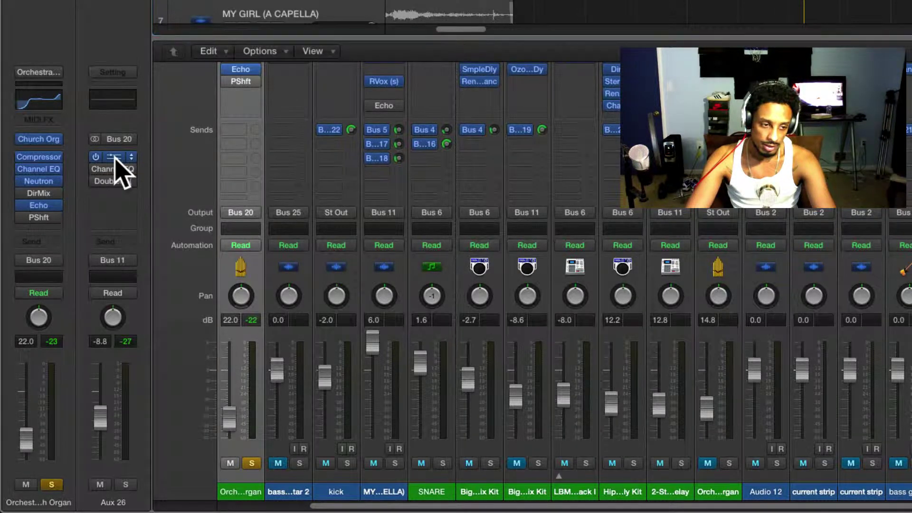
pyautogui.click(114, 157)
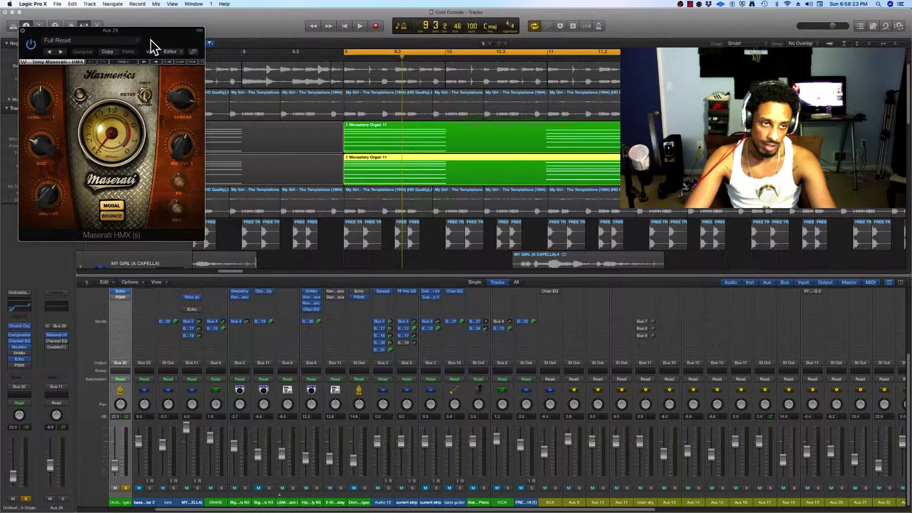
pyautogui.moveTo(151, 46); pyautogui.dragTo(516, 202)
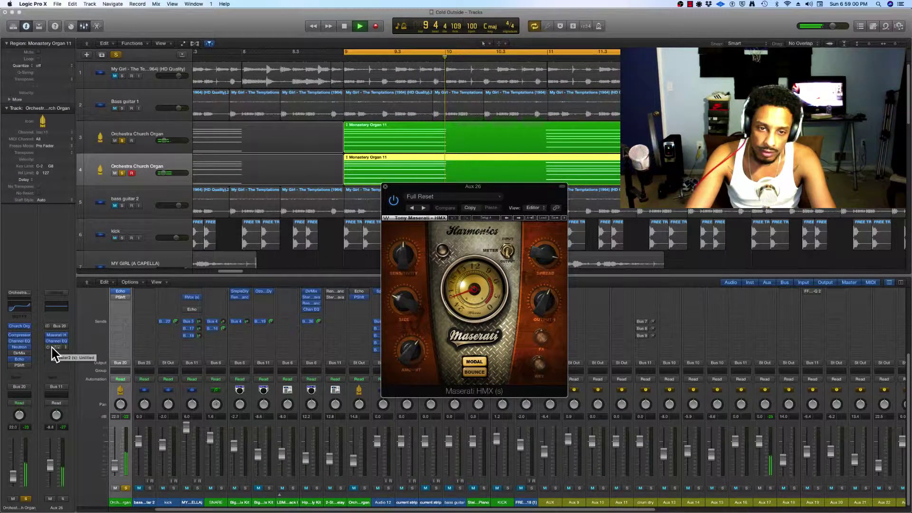
# Enable the Doubler2 effect on Aux 26, and close the Doubler2 and Maserati HMX windows
pyautogui.click(53, 347)
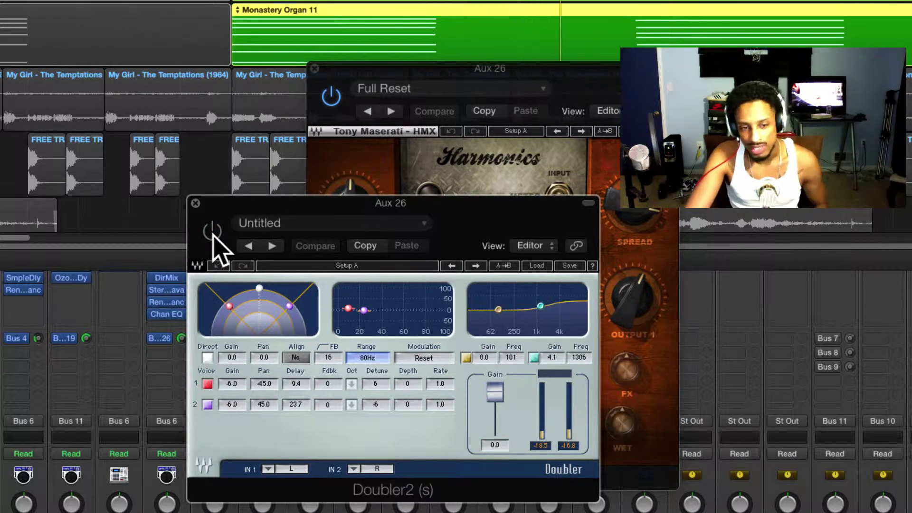
pyautogui.click(212, 232)
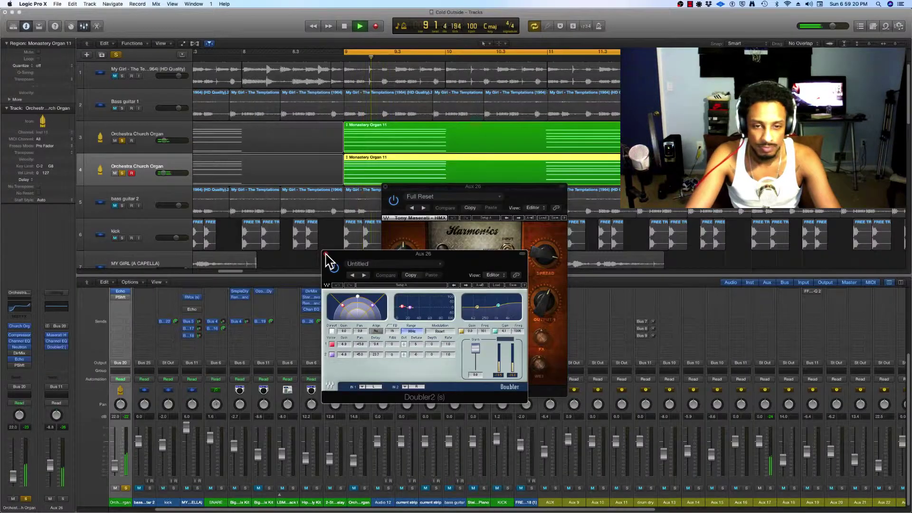
pyautogui.click(326, 253)
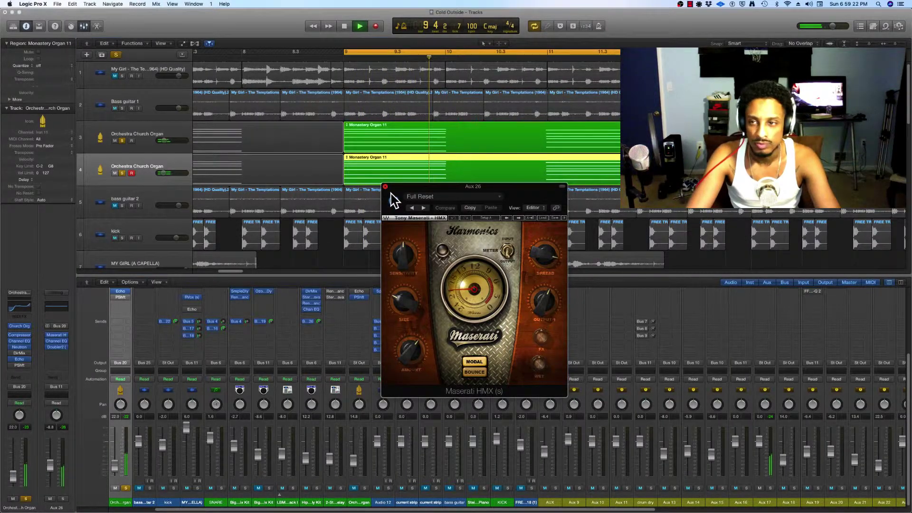
pyautogui.click(385, 187)
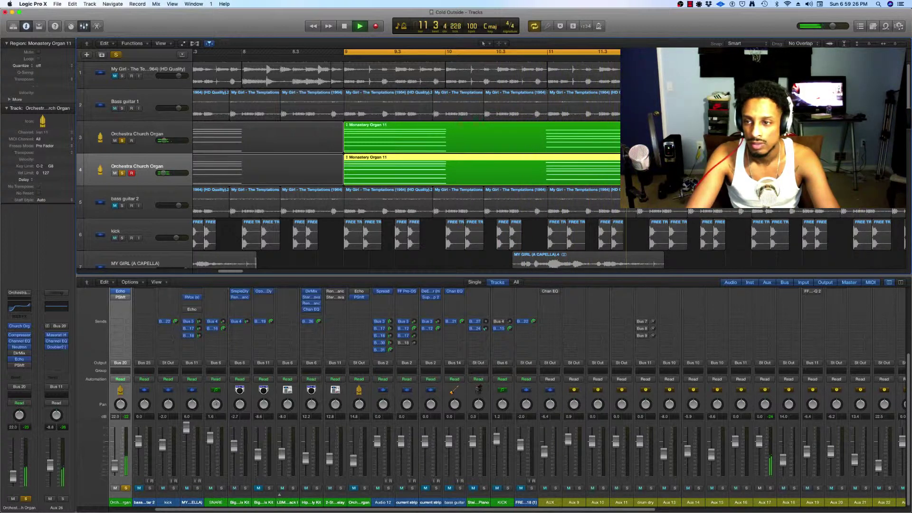
# Extend the loop range to bars 9 through 17 and solo Bass guitar 1 and the first My Girl track alongside the organs
pyautogui.click(896, 44)
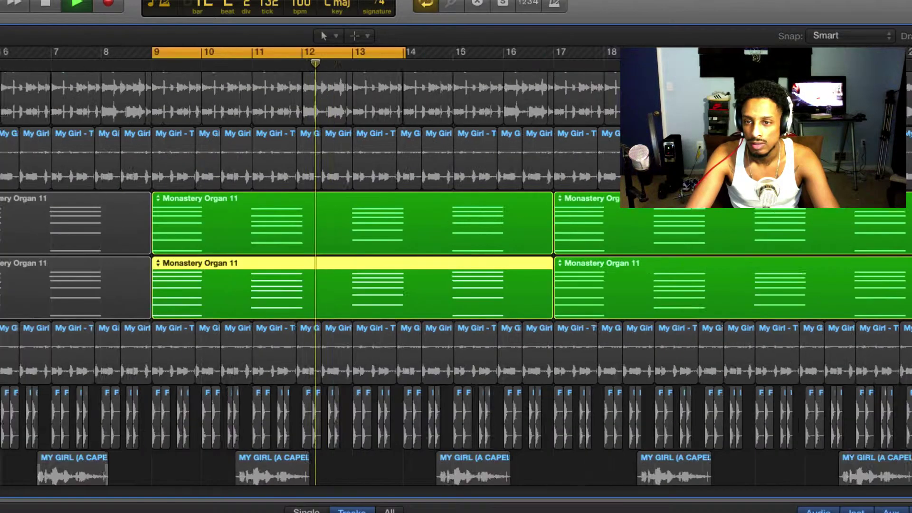
pyautogui.moveTo(377, 55); pyautogui.dragTo(525, 116)
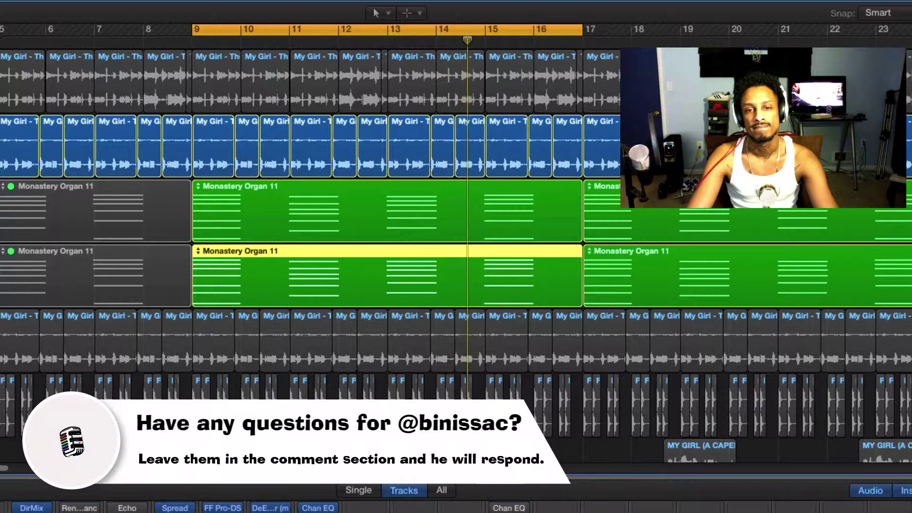
pyautogui.press('s')
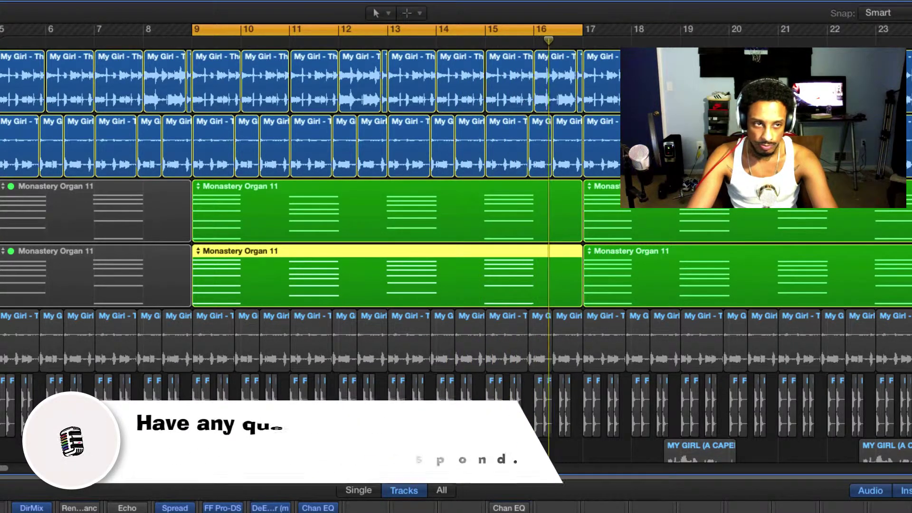
pyautogui.click(1, 81)
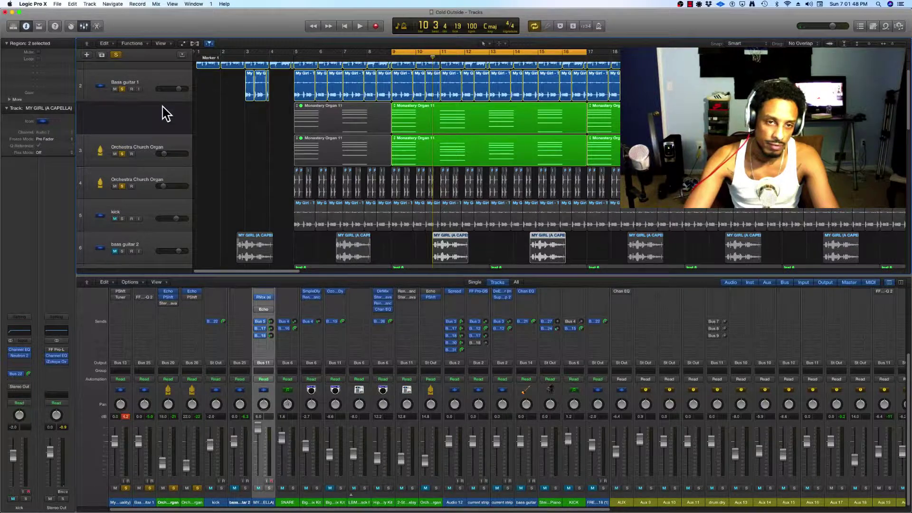
# Move the MY GIRL (A CAPELLA) track directly below Bass guitar 1 and solo it on its own
pyautogui.moveTo(166, 113); pyautogui.dragTo(165, 119)
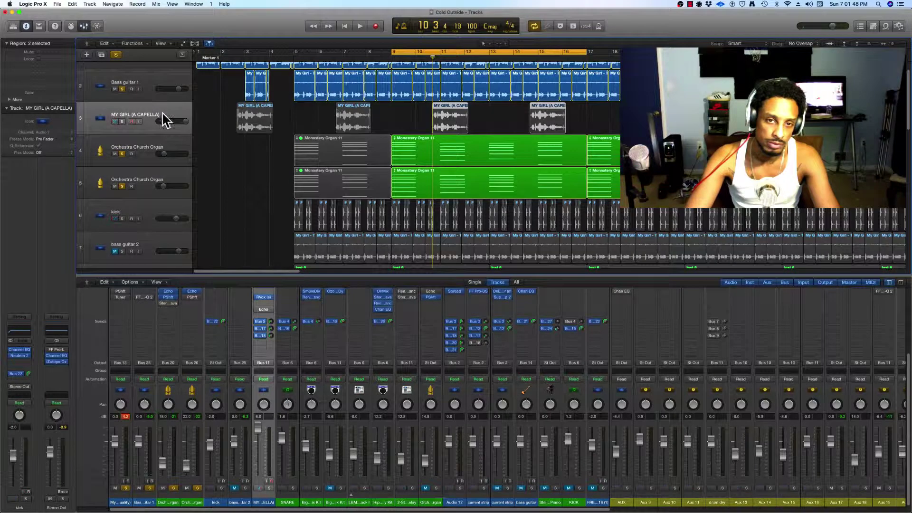
pyautogui.scroll(2, 326, 156)
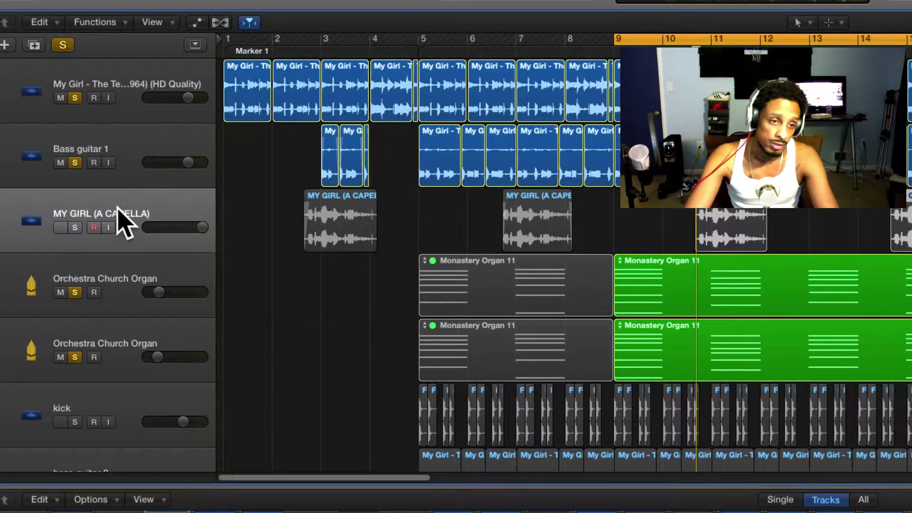
pyautogui.click(63, 45)
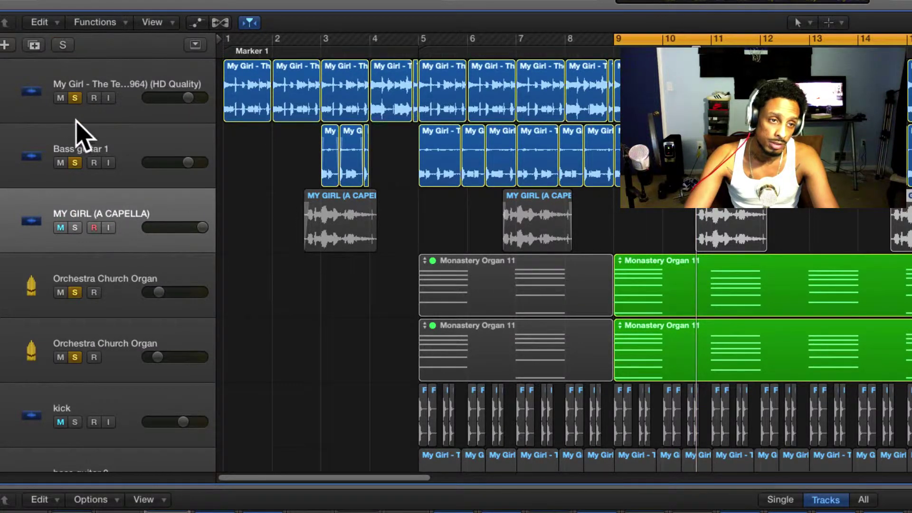
pyautogui.click(75, 227)
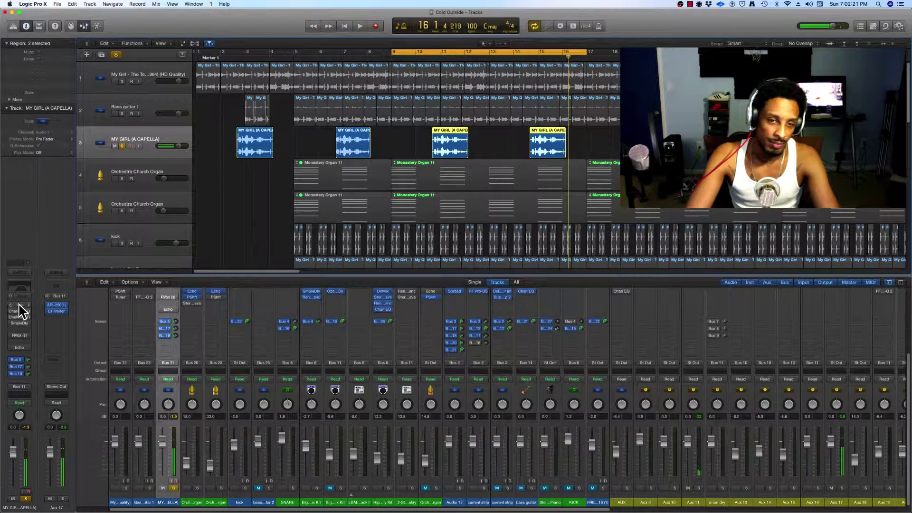
# Enable the NS1 noise suppressor on MY GIRL (A CAPELLA), move its window aside and audition the vocal
pyautogui.click(19, 305)
pyautogui.moveTo(98, 30); pyautogui.dragTo(697, 139)
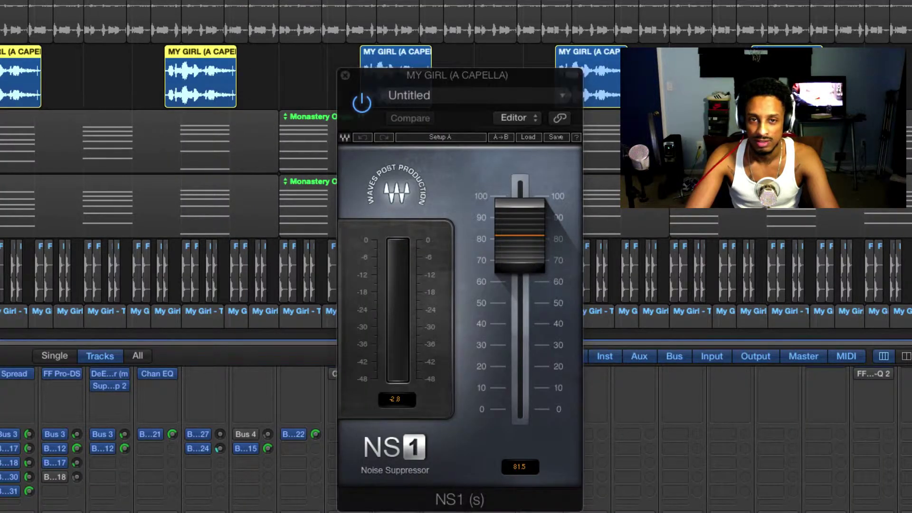
pyautogui.press('space')
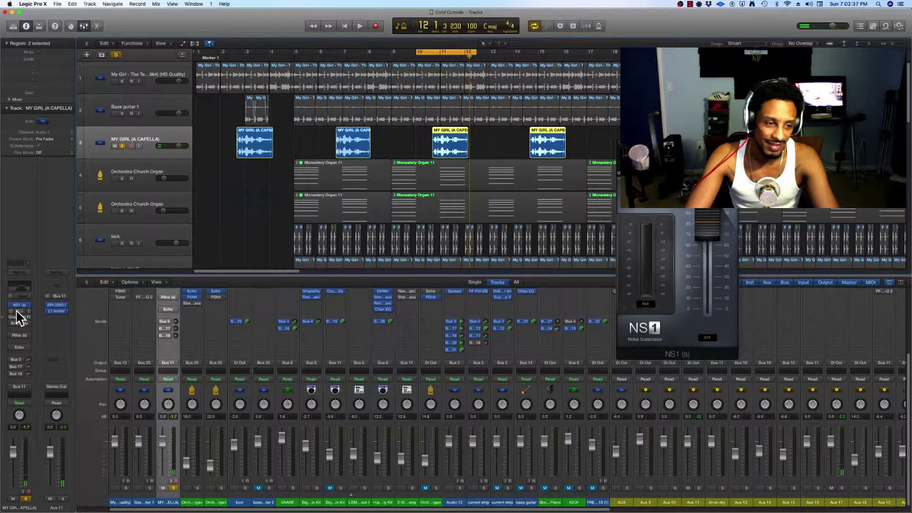
# Enable the vocal's Channel EQ with its low cut at 395 Hz, and enable and open the OneKnob Filter
pyautogui.click(18, 311)
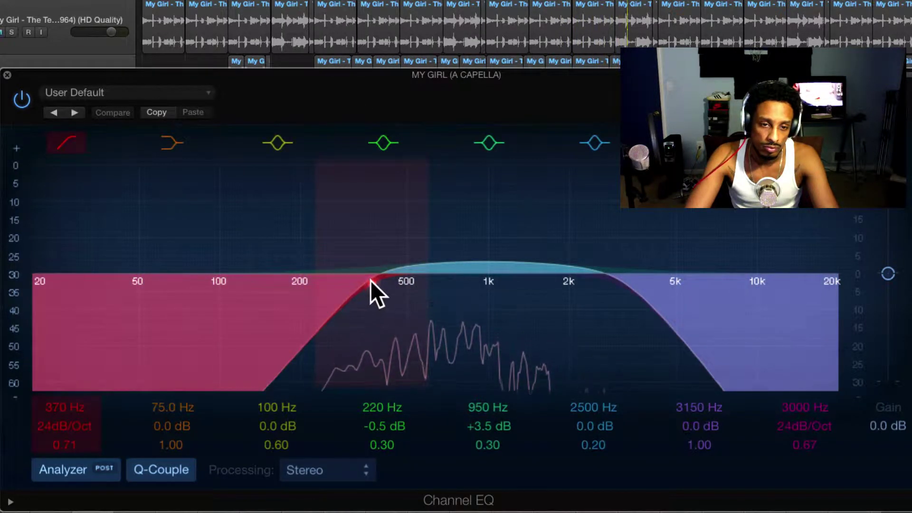
pyautogui.moveTo(371, 281); pyautogui.dragTo(381, 280)
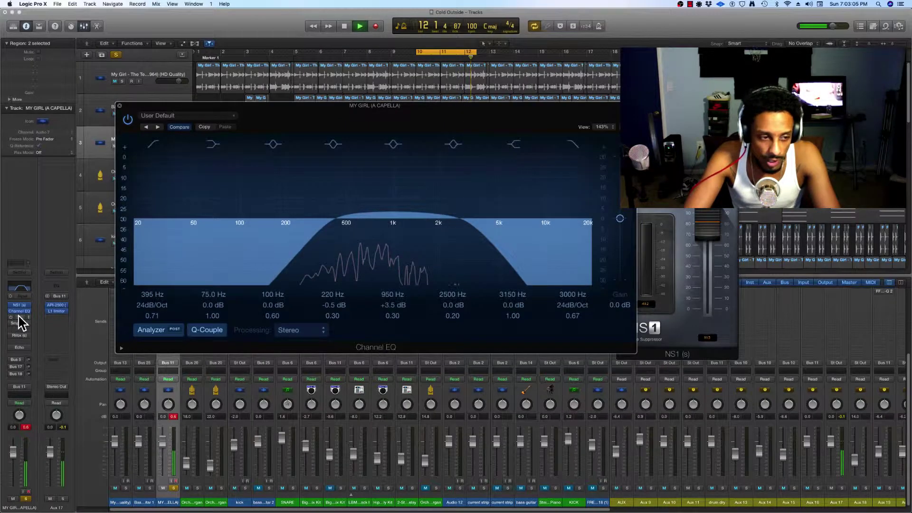
pyautogui.click(19, 317)
pyautogui.moveTo(90, 42); pyautogui.dragTo(435, 220)
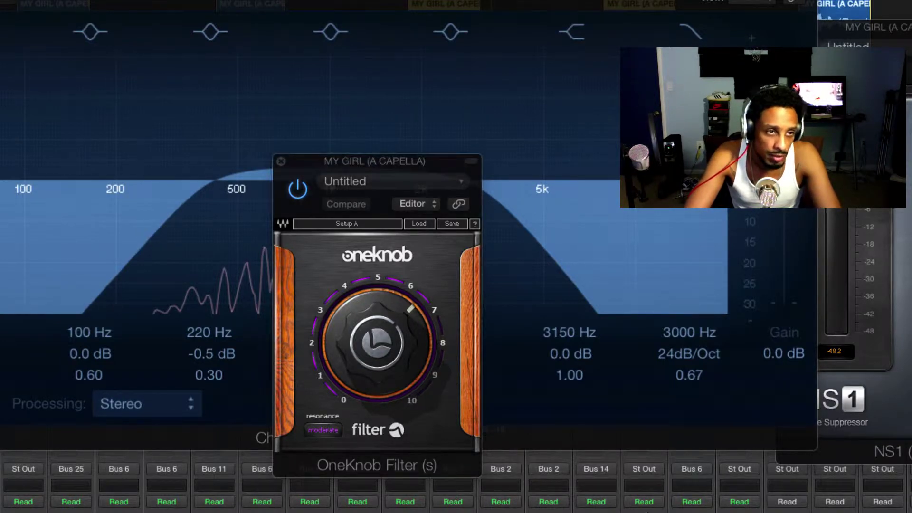
# Compare the vocal with and without the Sample Delay, leave the effect enabled and close its window
pyautogui.moveTo(369, 266); pyautogui.dragTo(749, 316)
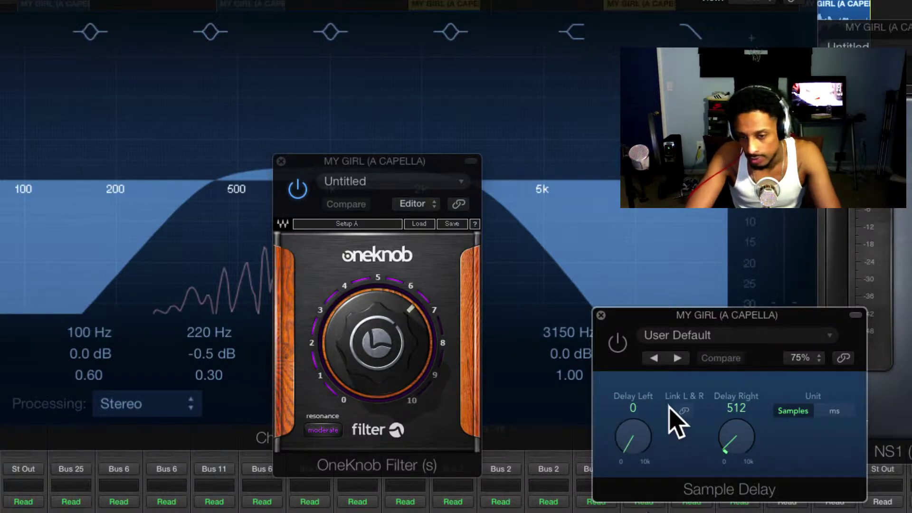
pyautogui.click(616, 344)
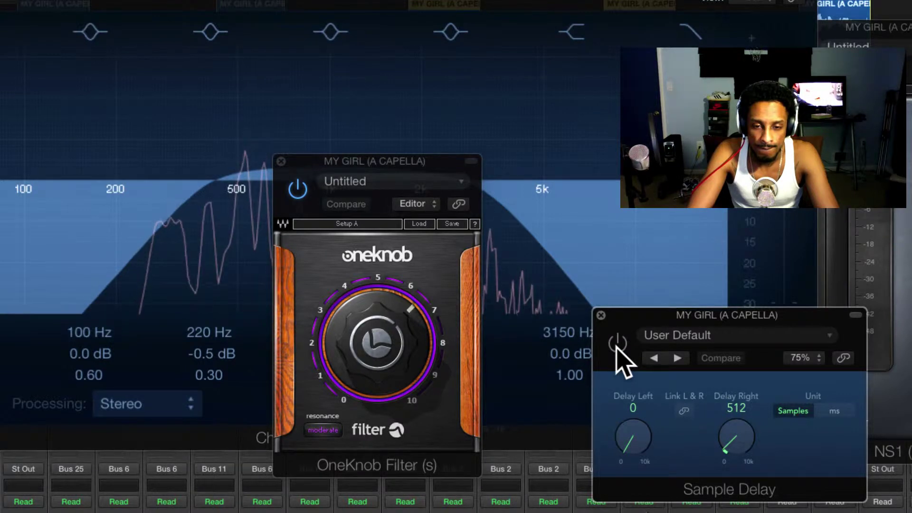
pyautogui.click(616, 349)
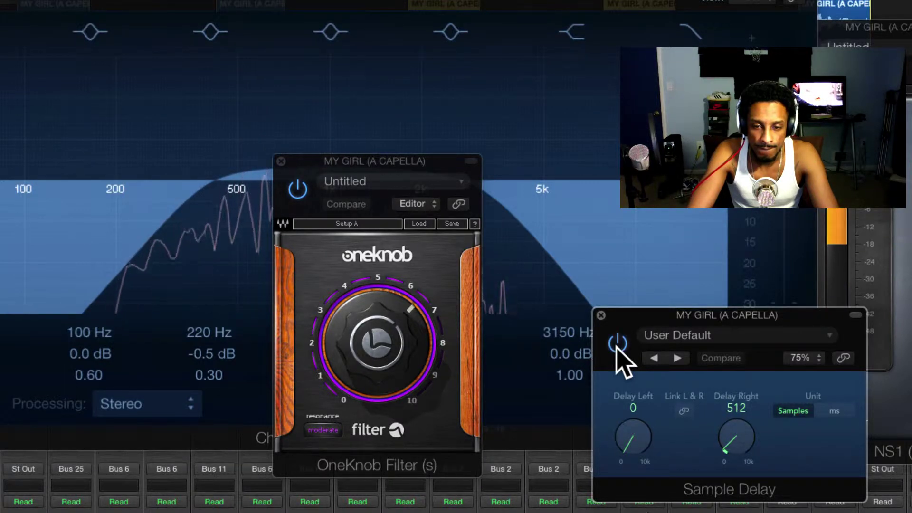
pyautogui.click(602, 314)
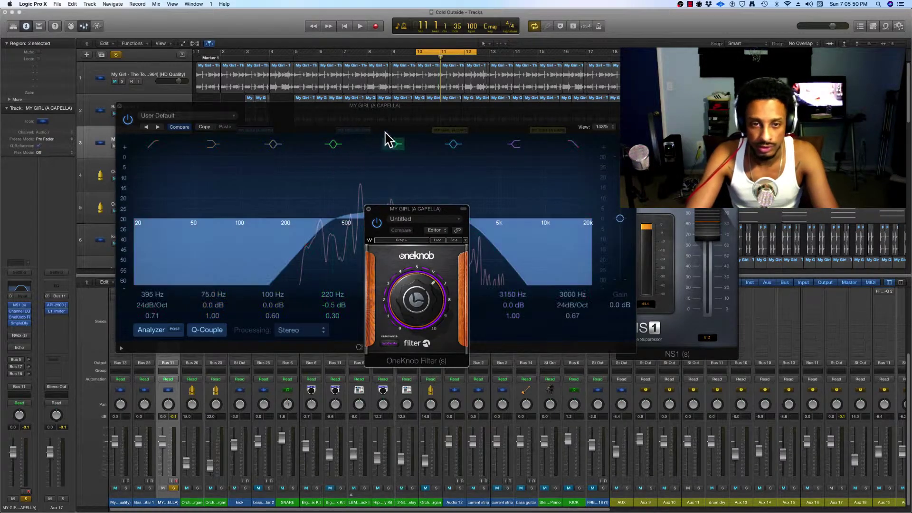
# Play the bar 9 to 17 loop with the samples, organs and vocal together, and close the vocal's plug-in windows
pyautogui.moveTo(393, 142); pyautogui.dragTo(546, 249)
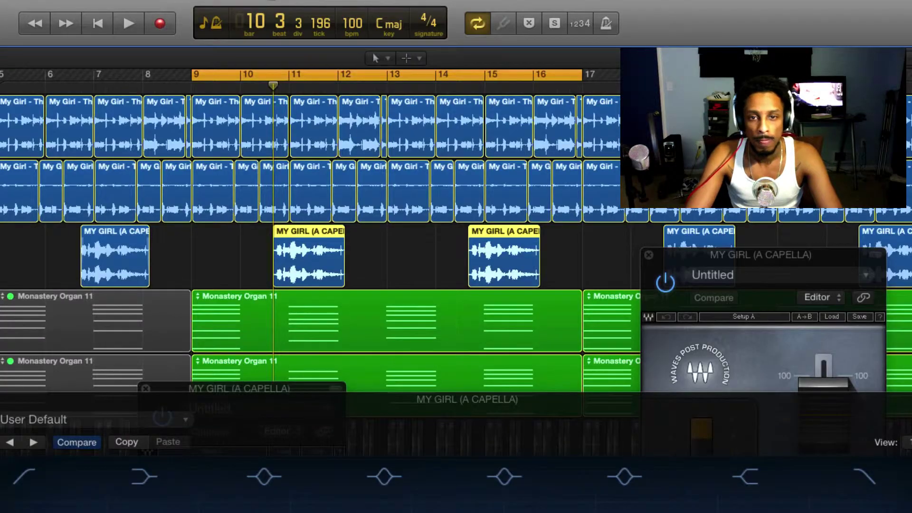
pyautogui.press('space')
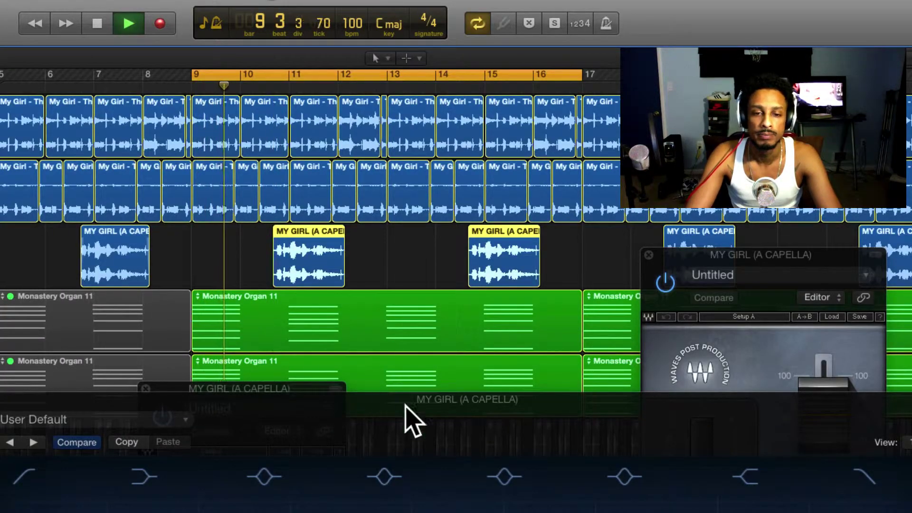
pyautogui.click(146, 389)
pyautogui.click(648, 255)
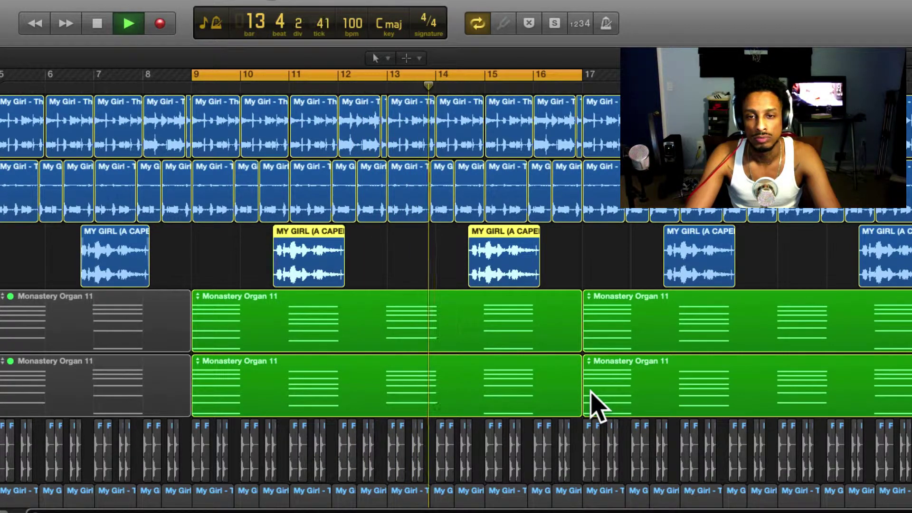
pyautogui.click(1, 126)
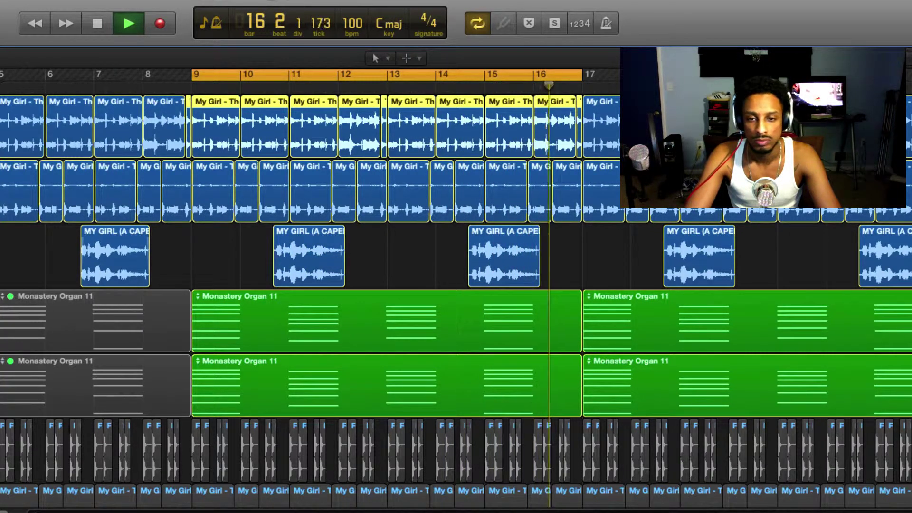
pyautogui.press('space')
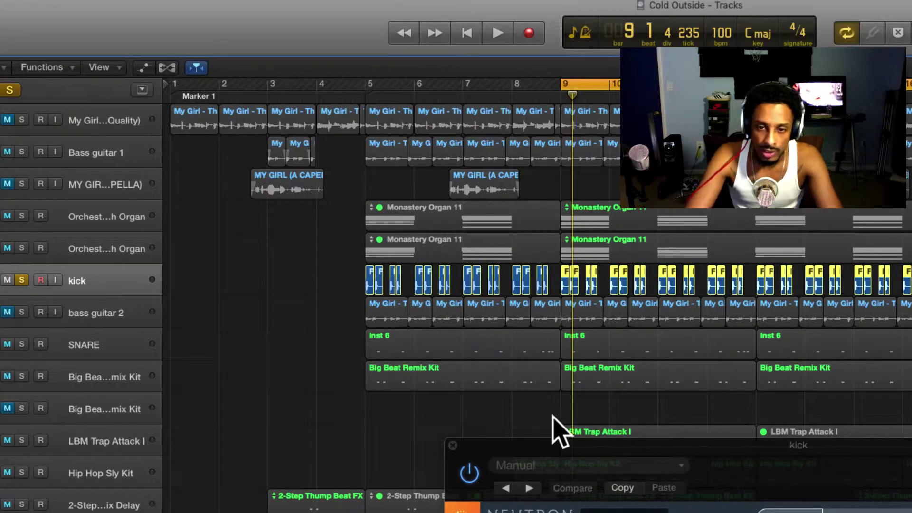
# Play the soloed kick, enable its Channel EQ and inspect the low cut, closing the kick's plug-in windows
pyautogui.click(452, 445)
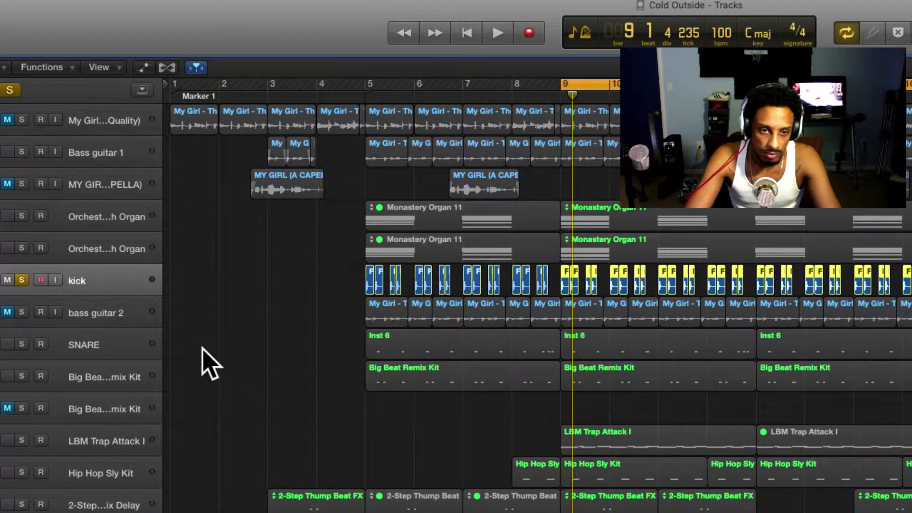
pyautogui.press('space')
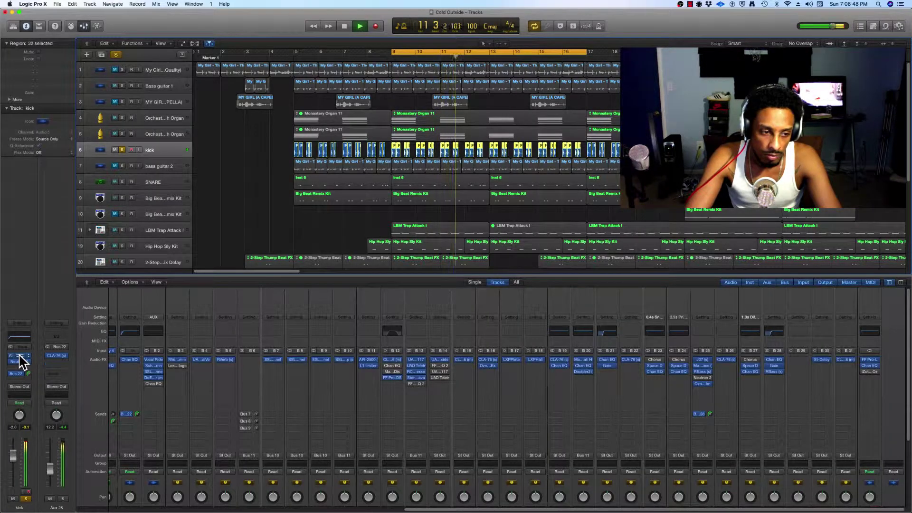
pyautogui.click(19, 356)
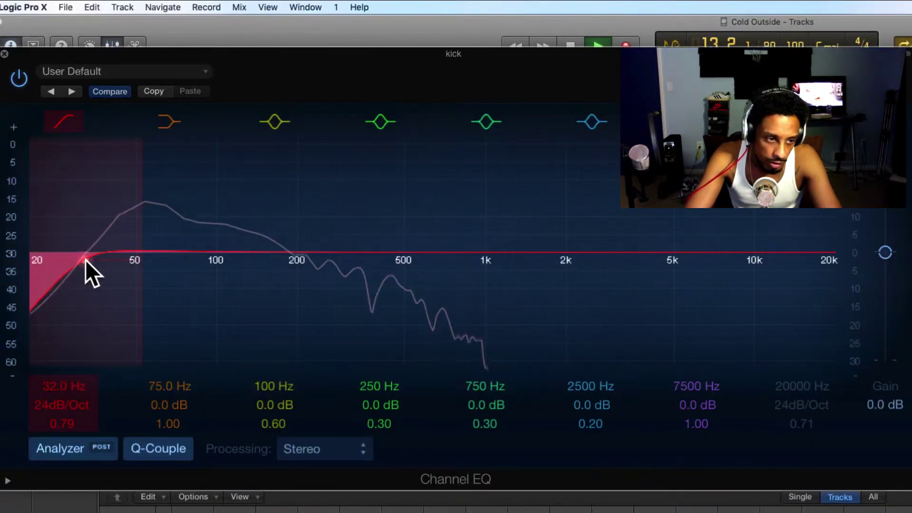
pyautogui.click(3, 53)
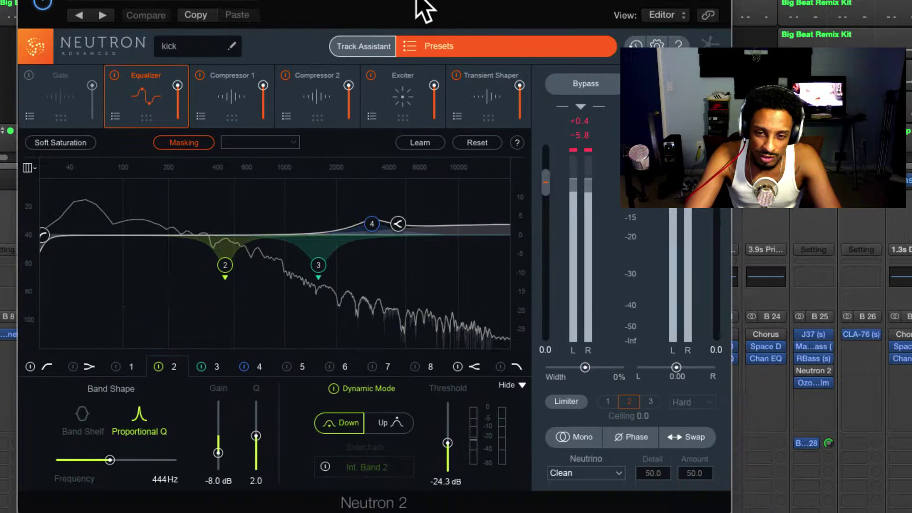
# Run Neutron 2's Track Assistant on the kick with instrument Bass, style Upfront and intensity High, and accept its suggestion
pyautogui.moveTo(416, 1); pyautogui.dragTo(412, 0)
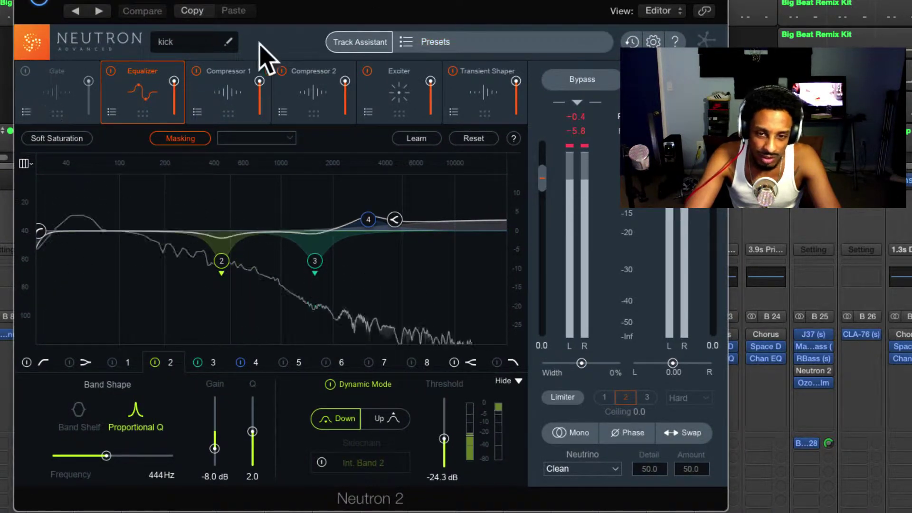
pyautogui.click(366, 45)
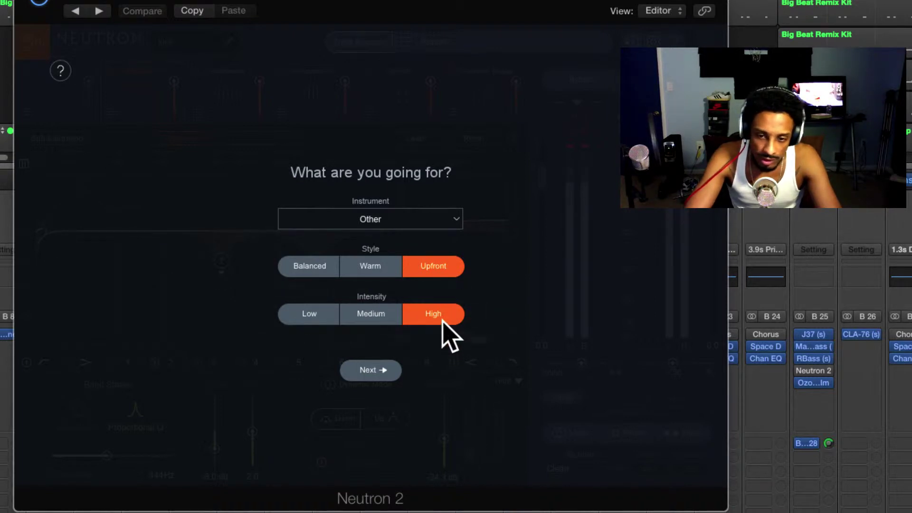
pyautogui.click(400, 218)
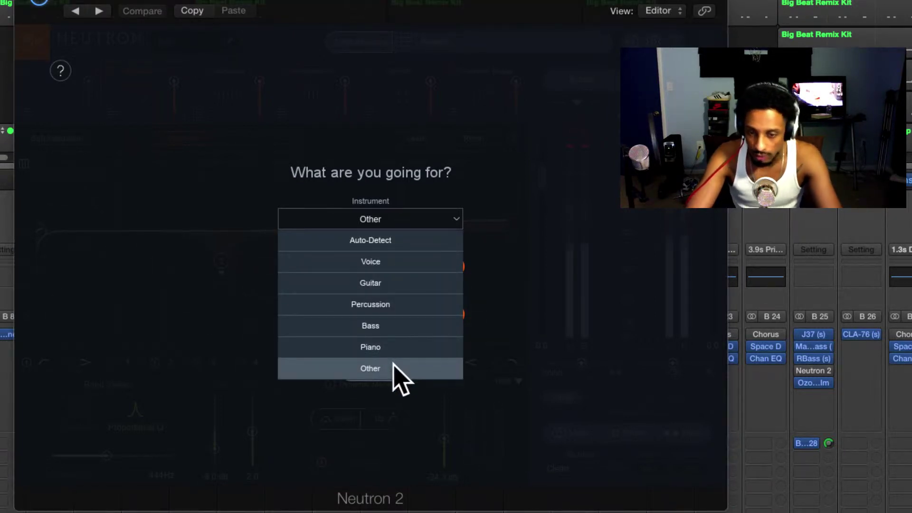
pyautogui.click(395, 326)
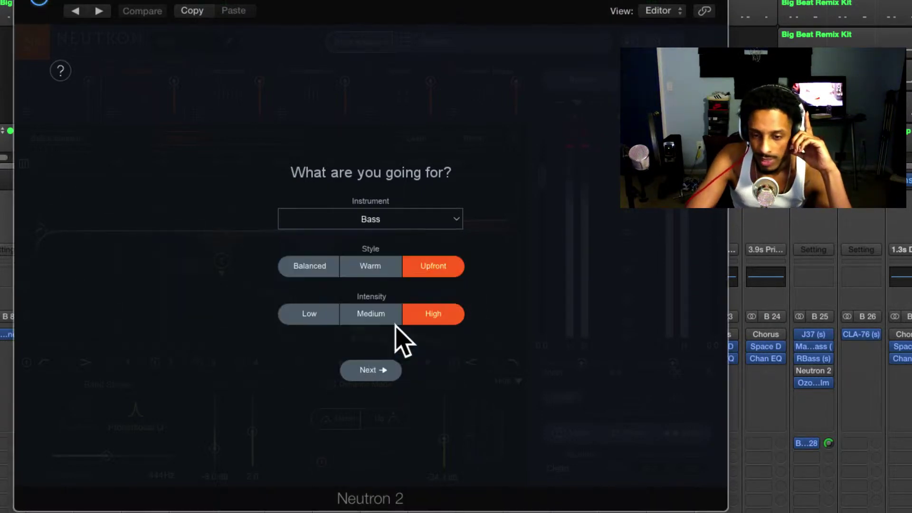
pyautogui.click(386, 369)
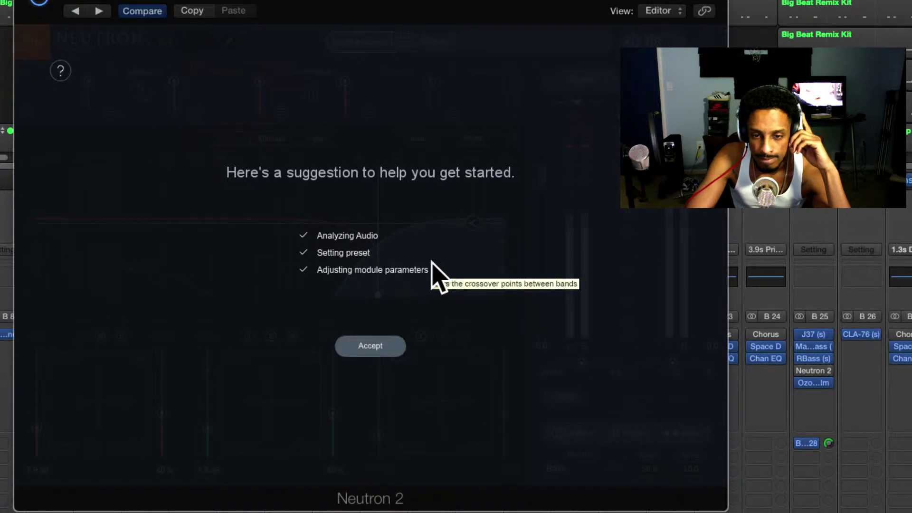
pyautogui.click(373, 349)
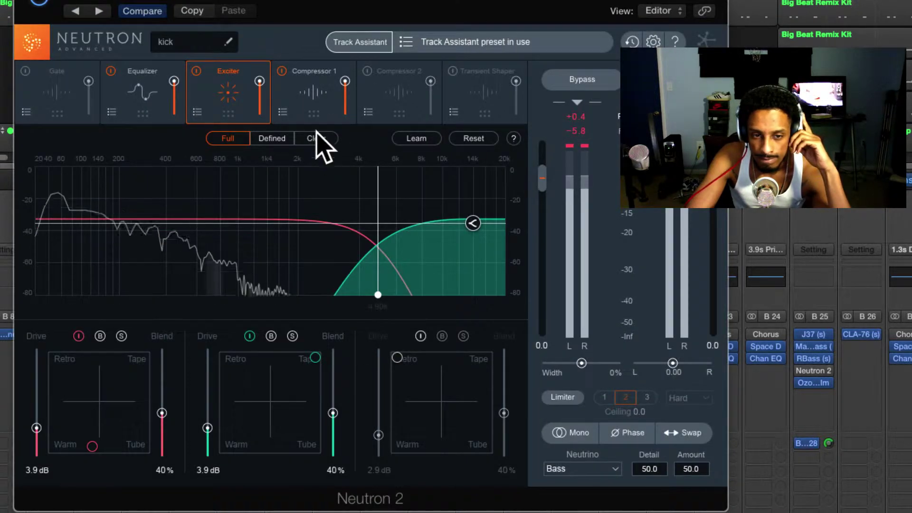
# Show the kick's Neutron Equalizer module and widen the Neutron output width to just over 80%
pyautogui.click(147, 102)
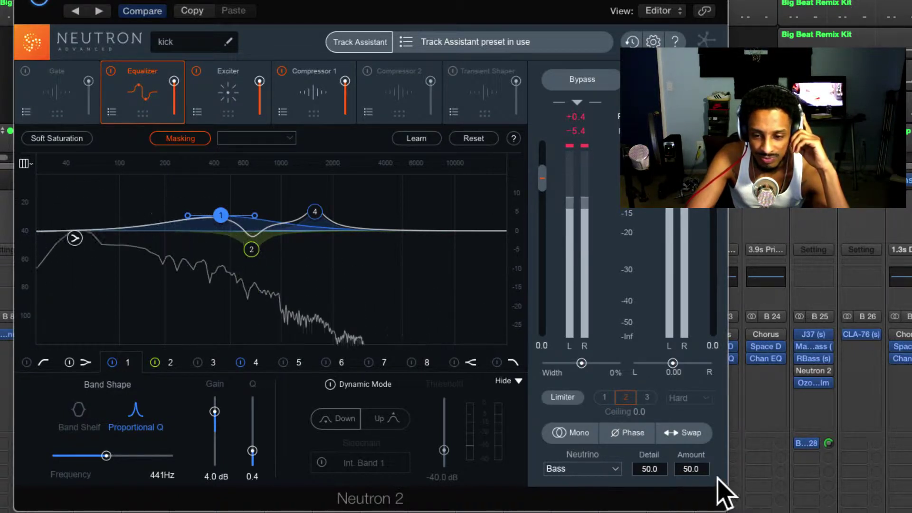
pyautogui.moveTo(581, 363); pyautogui.dragTo(603, 365)
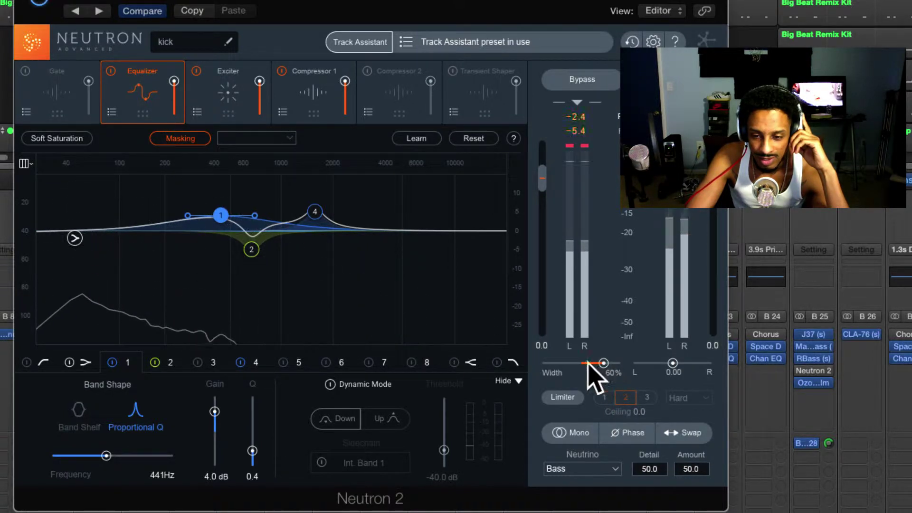
pyautogui.moveTo(603, 364); pyautogui.dragTo(612, 363)
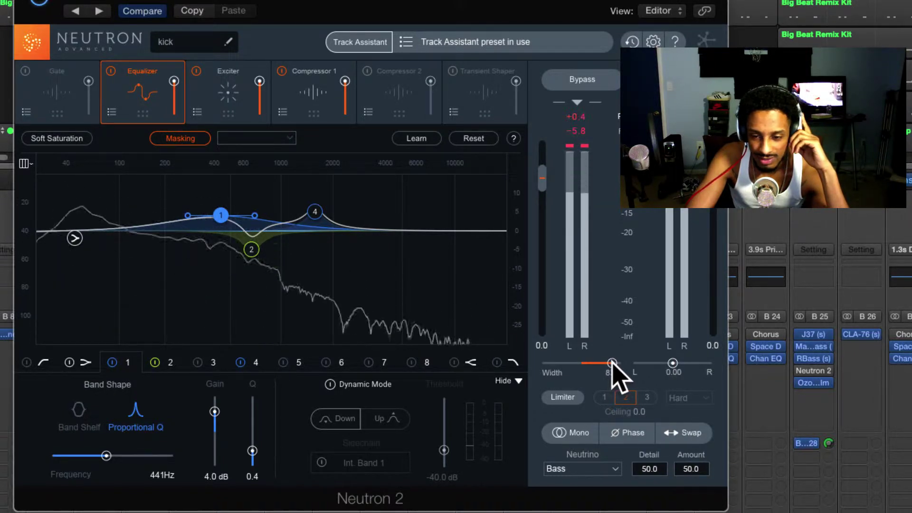
# Set the kick's Neutron output width to 0%, show its Exciter and Compressor 1 modules, and close the plug-in
pyautogui.moveTo(602, 363); pyautogui.dragTo(595, 364)
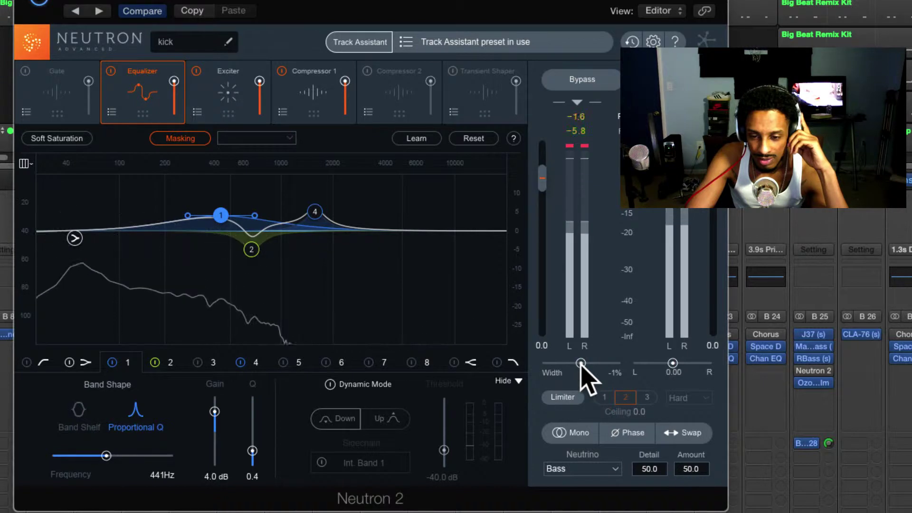
pyautogui.moveTo(580, 365)
pyautogui.mouseDown()
pyautogui.moveTo(594, 365)
pyautogui.moveTo(580, 365)
pyautogui.mouseUp()
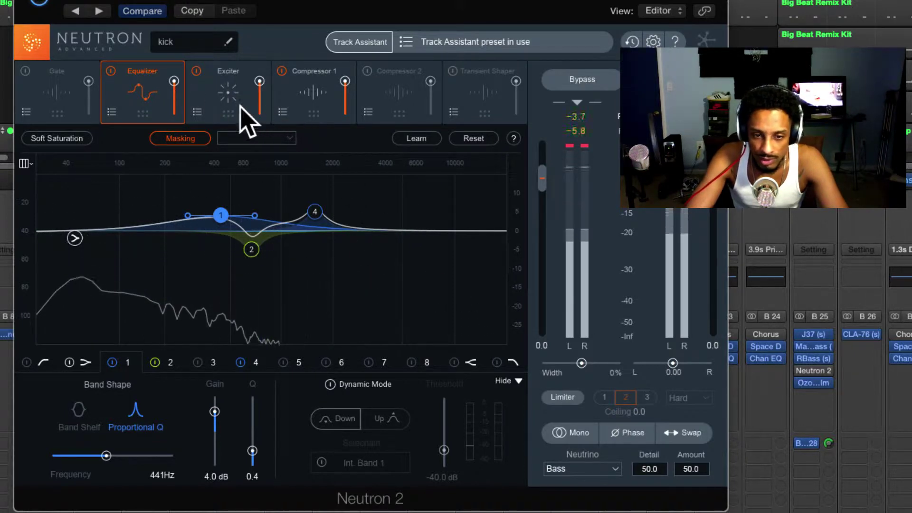
pyautogui.click(230, 91)
pyautogui.click(305, 93)
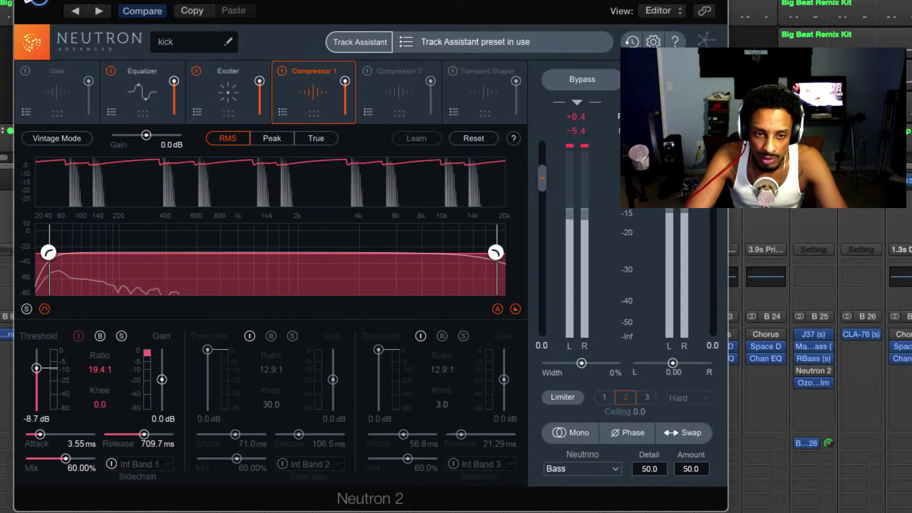
pyautogui.click(26, 1)
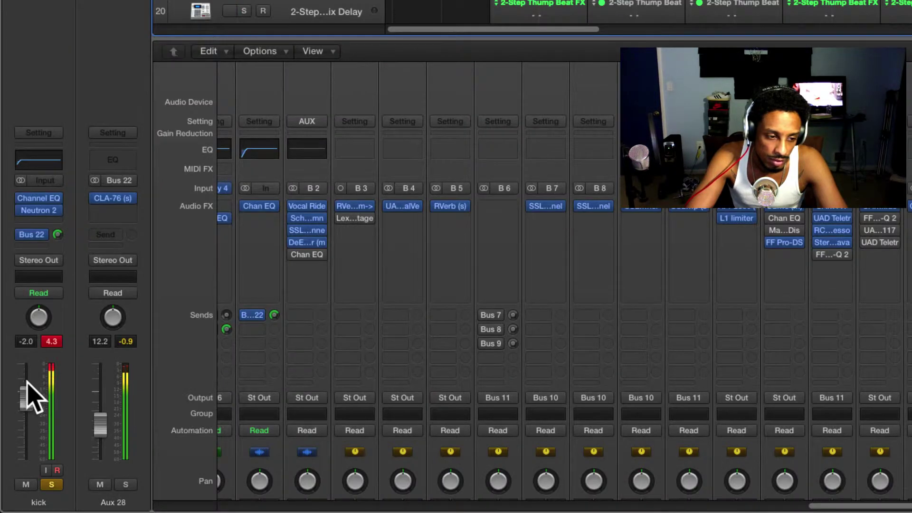
# Lower the kick's volume to -3.2 dB and insert a stereo Waves L1 limiter after Neutron 2
pyautogui.moveTo(22, 421); pyautogui.dragTo(20, 424)
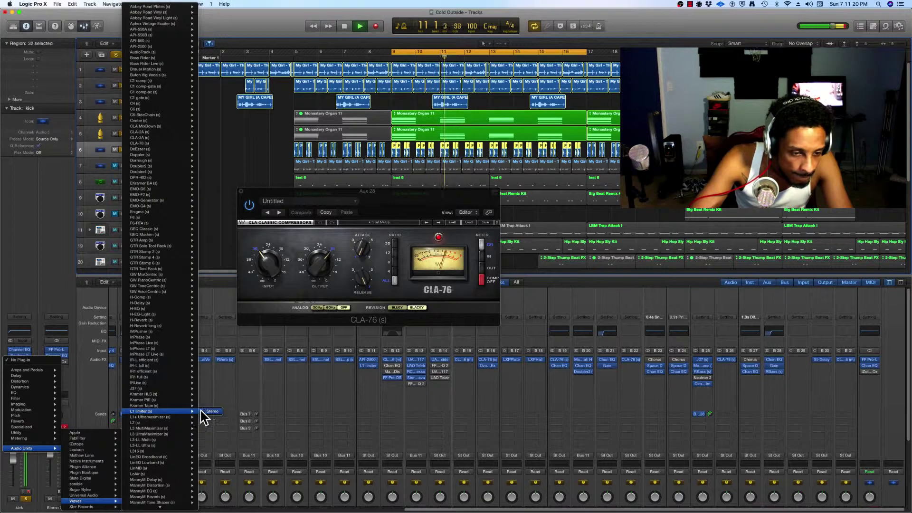
pyautogui.click(209, 411)
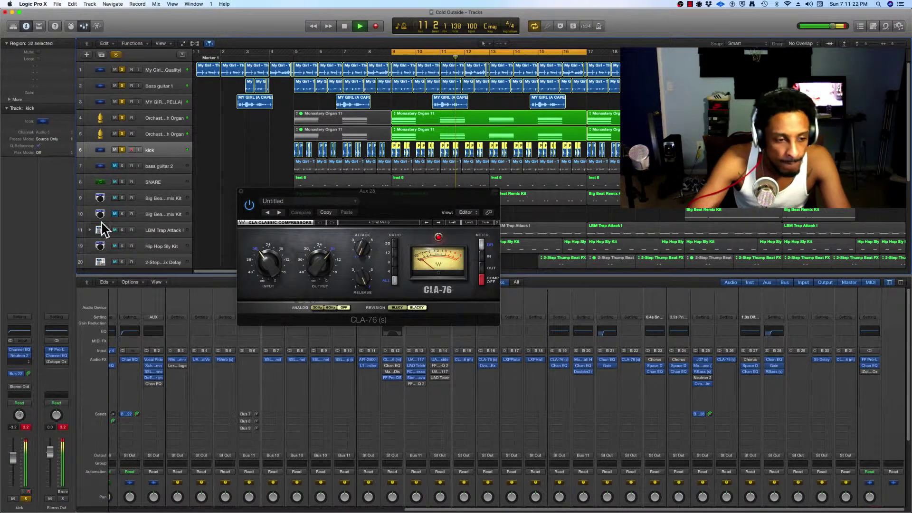
pyautogui.moveTo(91, 35); pyautogui.dragTo(97, 75)
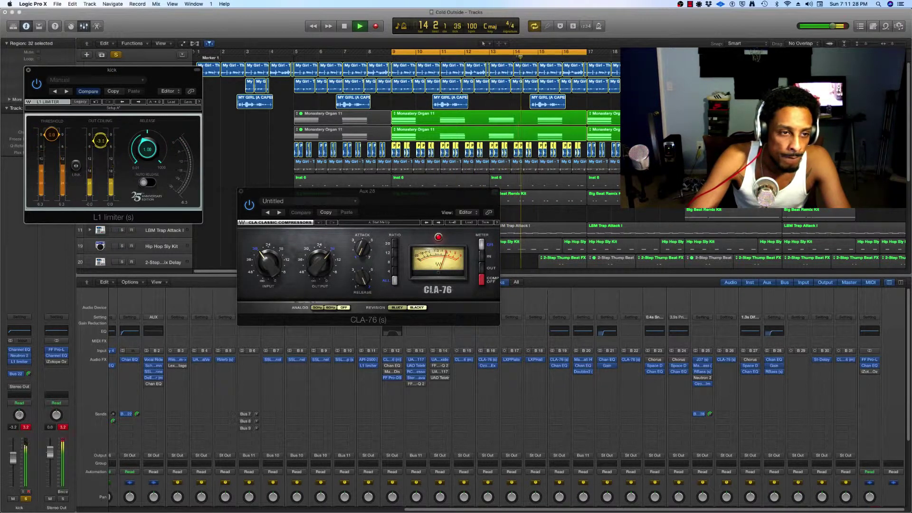
# Set the kick limiter's output ceiling to -0.7, reset the kick and Stereo Out peak readings, and slightly lower the limiter threshold
pyautogui.moveTo(100, 140); pyautogui.dragTo(100, 134)
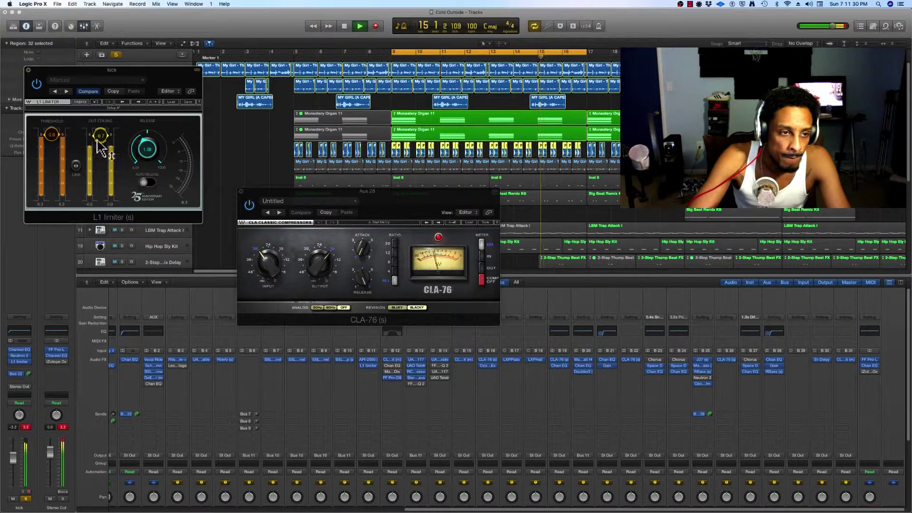
pyautogui.click(26, 426)
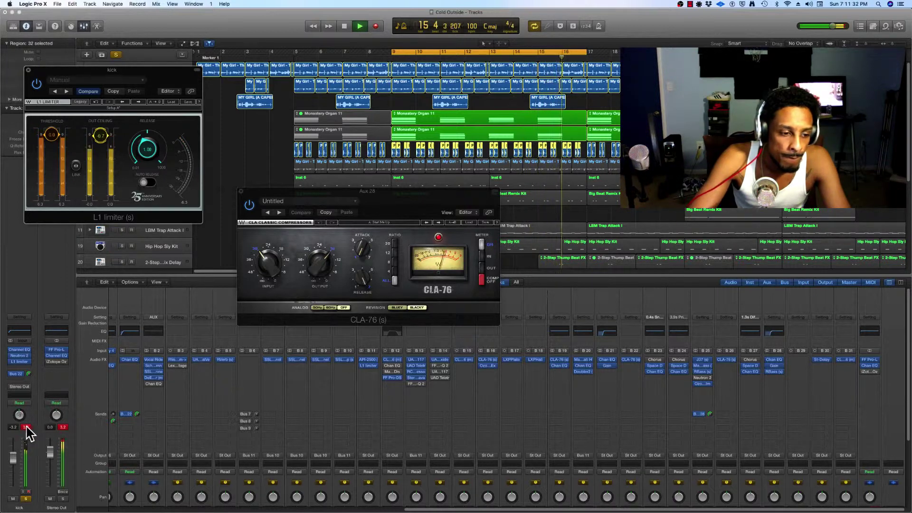
pyautogui.click(63, 427)
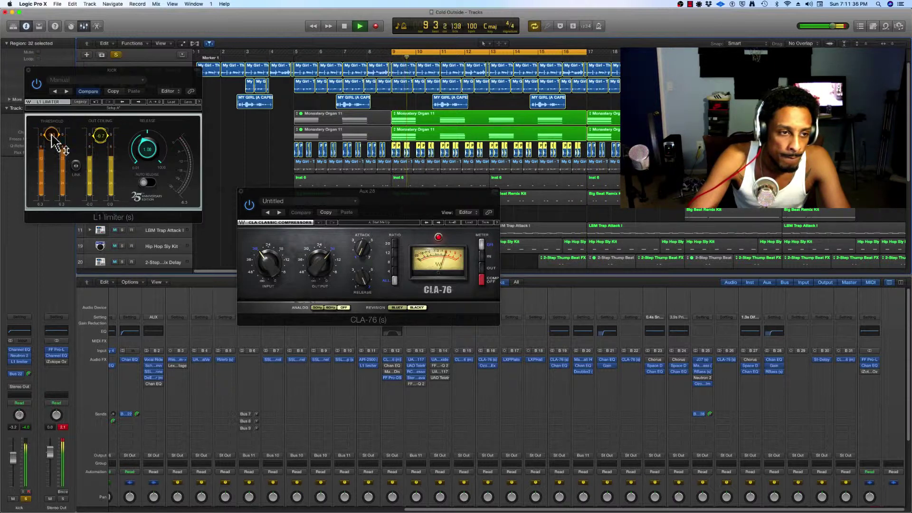
pyautogui.moveTo(52, 134); pyautogui.dragTo(52, 141)
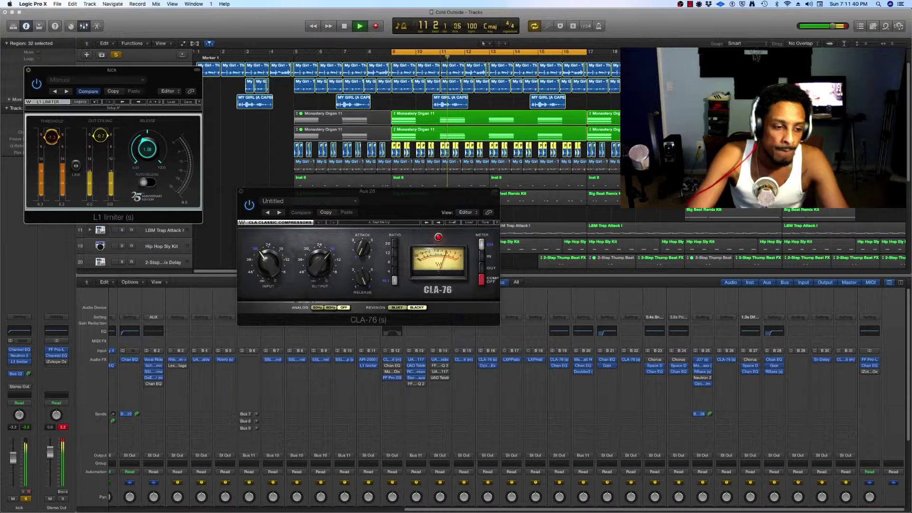
# Show the kick's Bus 22 aux channel, view the FabFilter Pro-L on Stereo Out, and close the limiter, Pro-L and CLA-76 windows
pyautogui.click(16, 373)
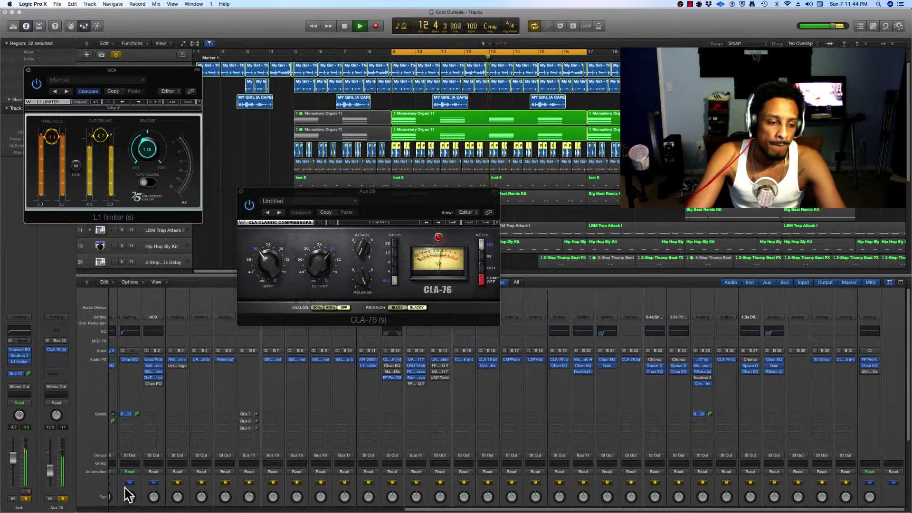
pyautogui.click(28, 70)
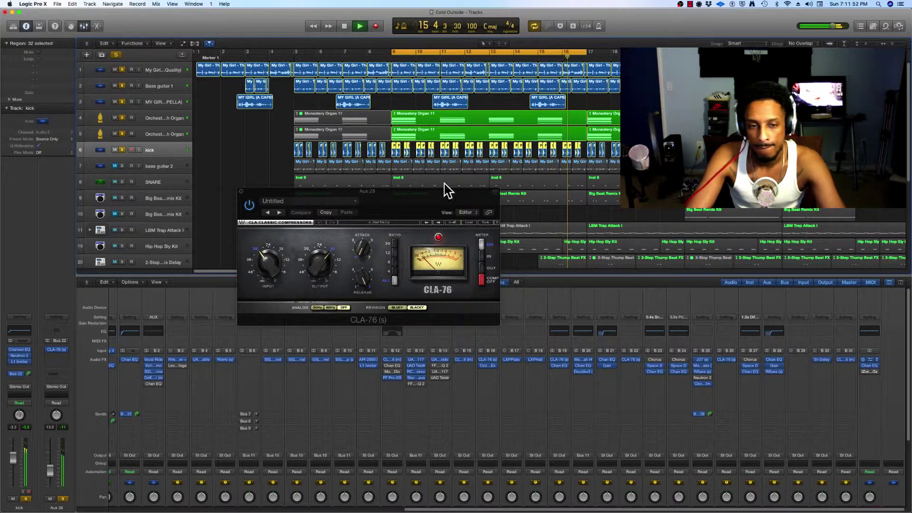
pyautogui.moveTo(198, 50); pyautogui.dragTo(477, 183)
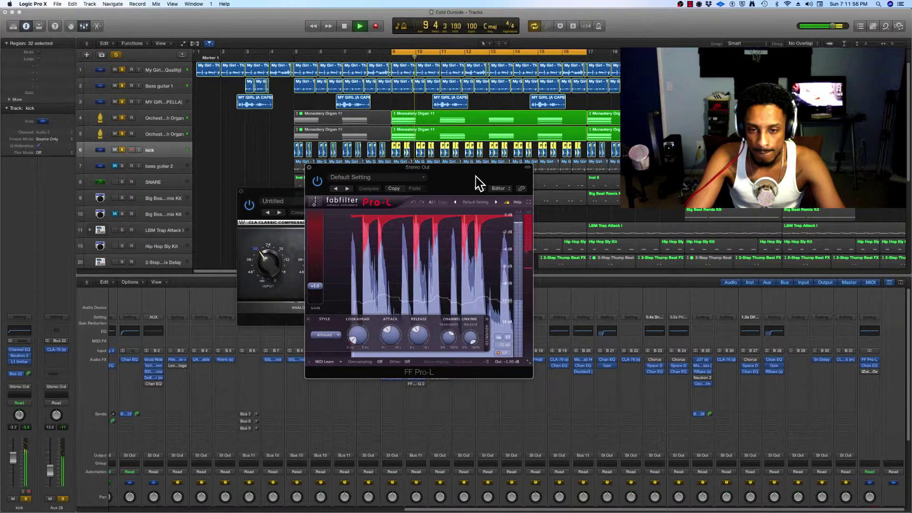
pyautogui.click(309, 168)
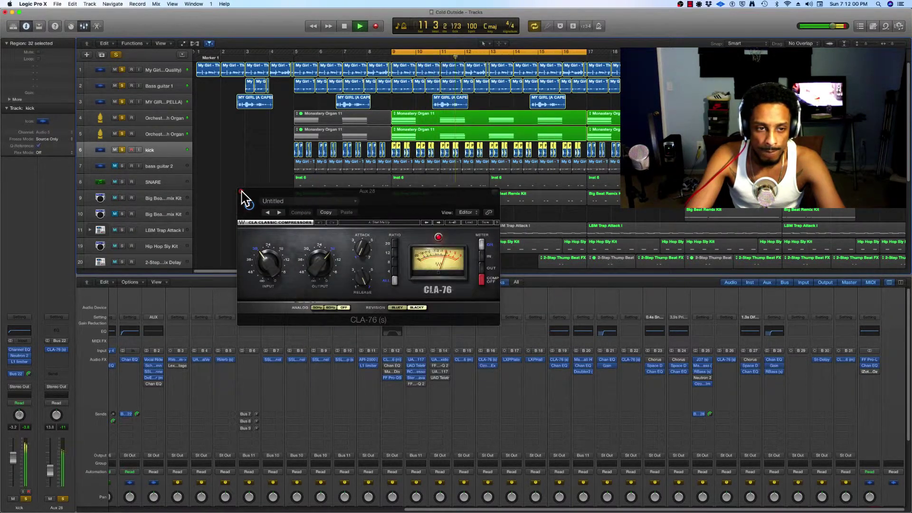
pyautogui.click(241, 192)
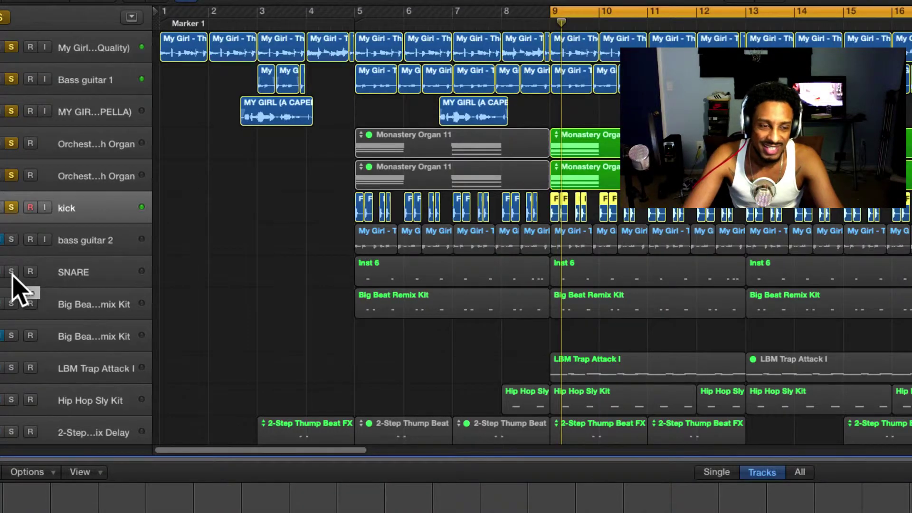
# Solo the SNARE track, clear the solos on the sample, bass guitar, a capella, organ and kick tracks, and select SNARE
pyautogui.click(11, 272)
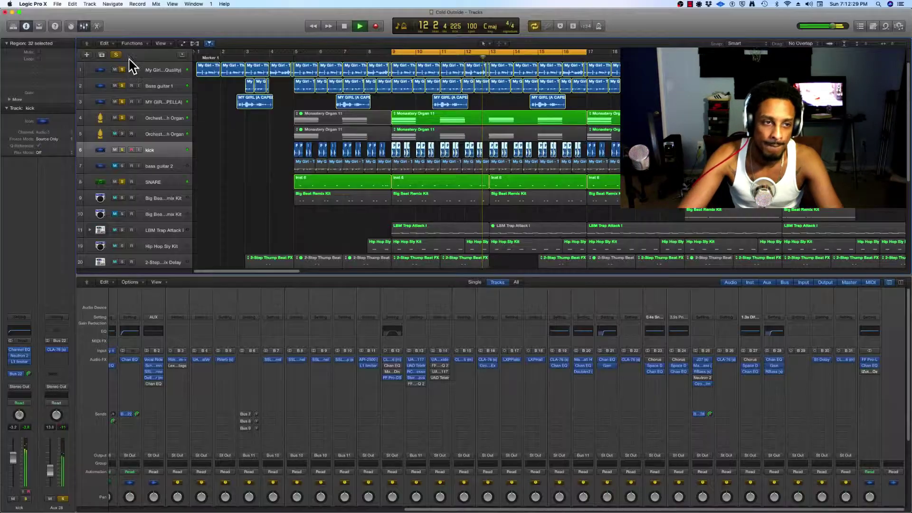
pyautogui.click(123, 68)
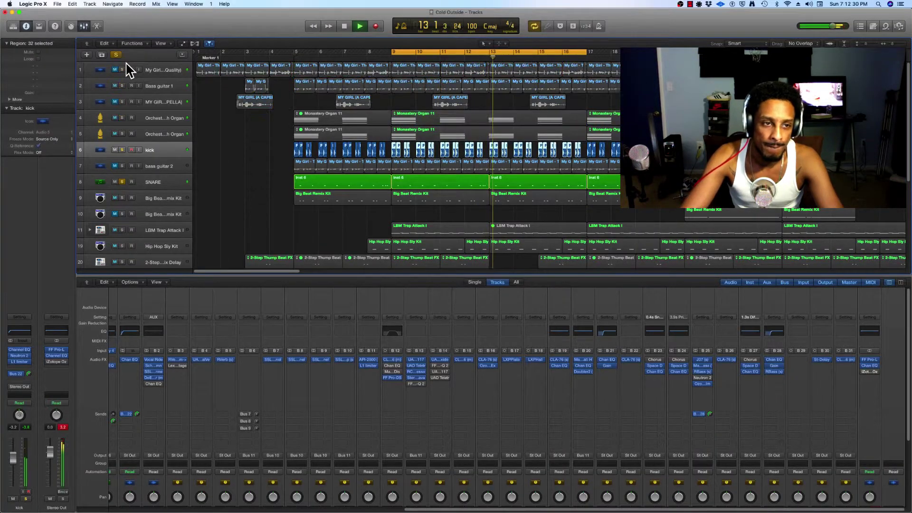
pyautogui.click(158, 181)
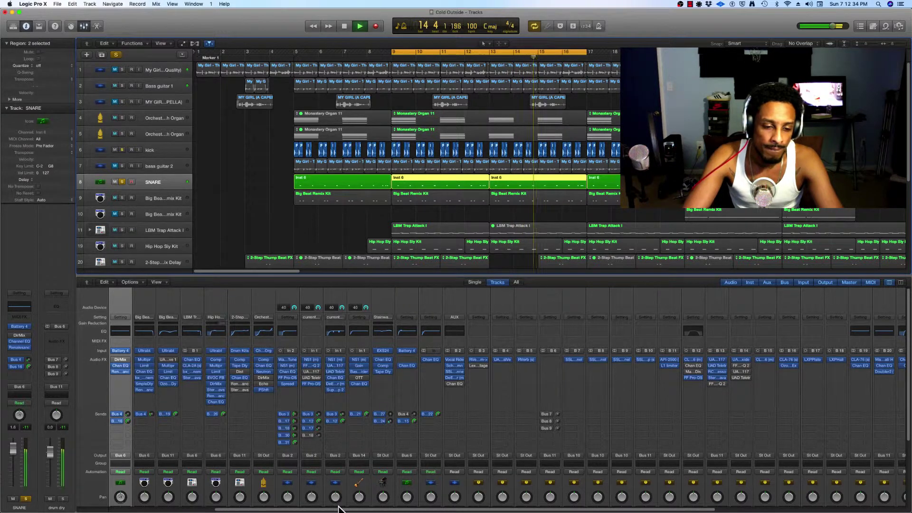
# Turn off the solo on Aux 28 in the mixer and return to the SNARE channel strip
pyautogui.hscroll(10, 340, 509)
pyautogui.scroll(-2, 340, 509)
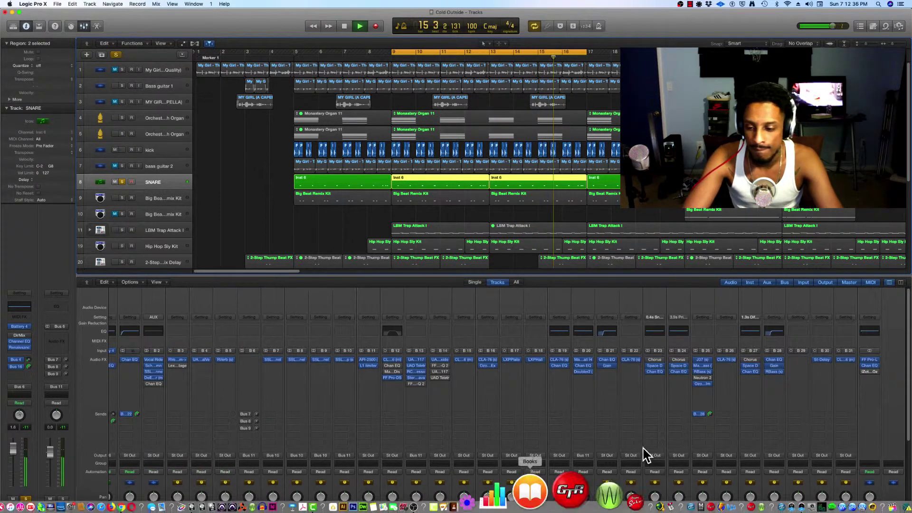
pyautogui.scroll(-4, 764, 456)
pyautogui.click(636, 488)
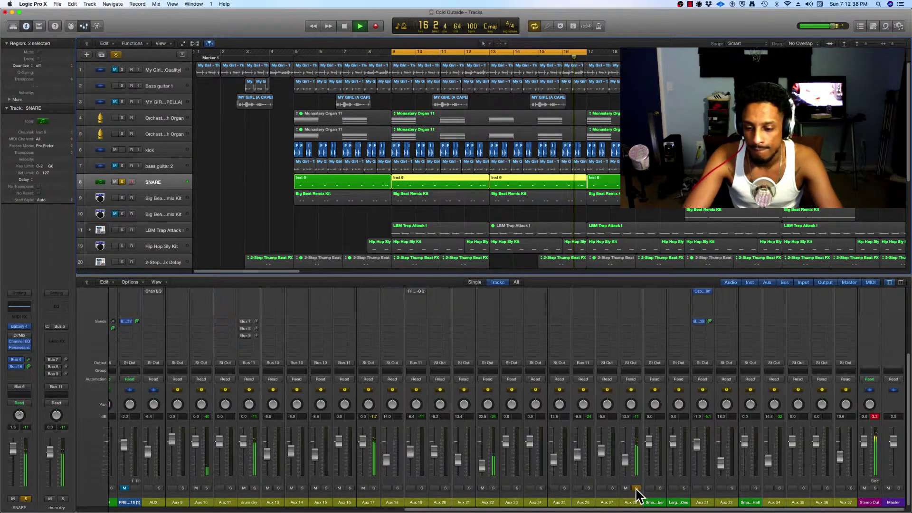
pyautogui.moveTo(618, 509); pyautogui.dragTo(204, 470)
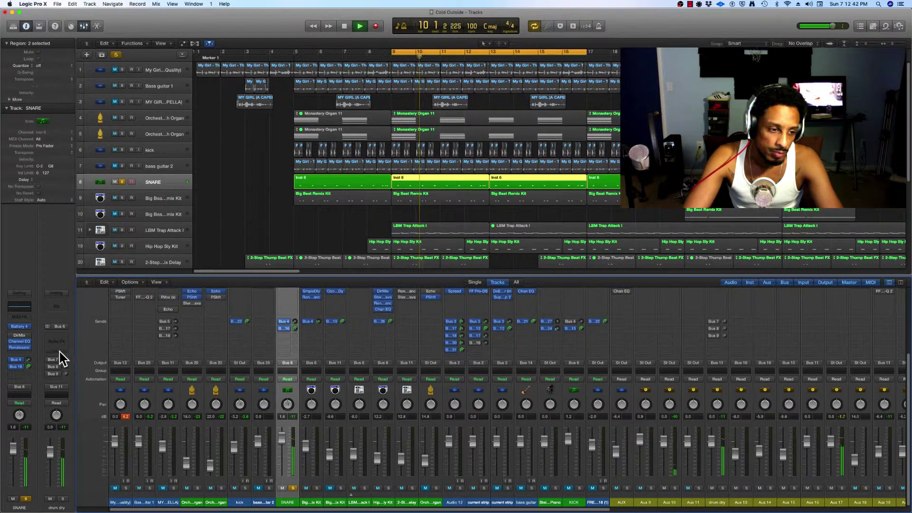
# Inspect the soloed snare's Channel EQ and Renaissance Axx settings during playback, and close both plug-in windows
pyautogui.click(19, 343)
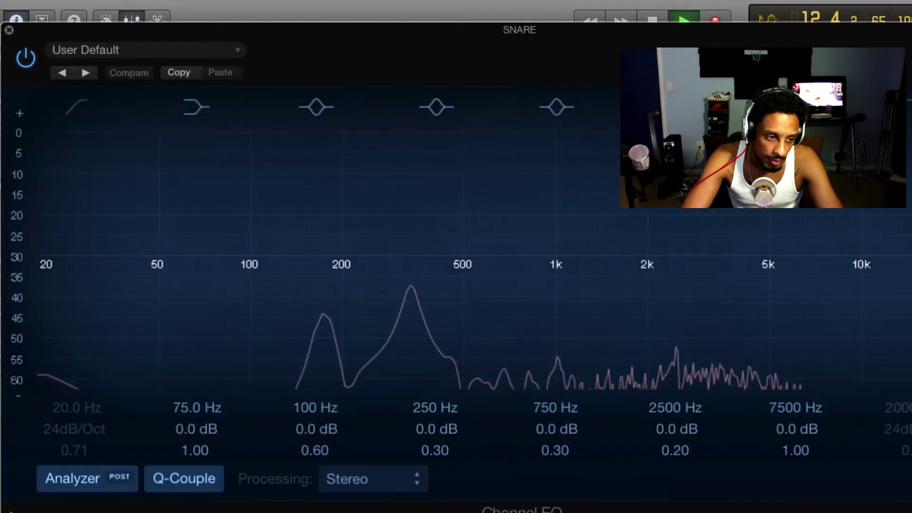
pyautogui.click(45, 511)
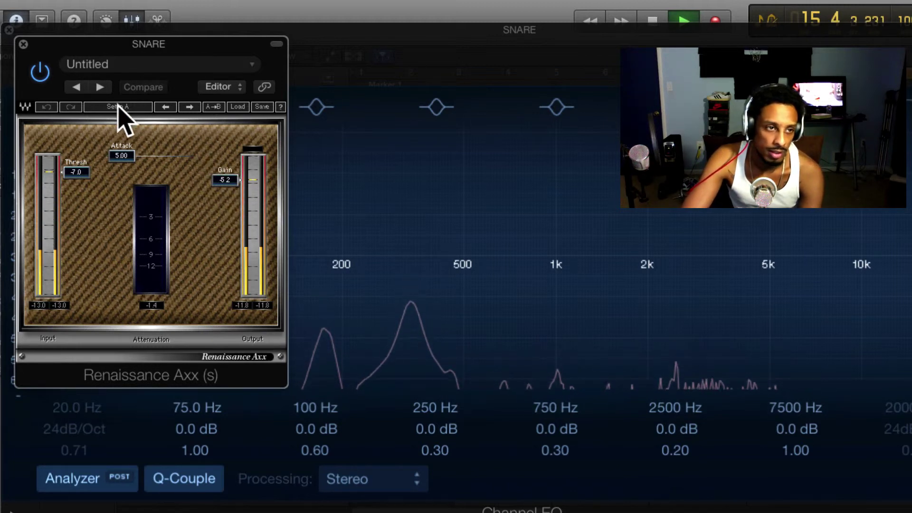
pyautogui.click(23, 44)
pyautogui.click(11, 30)
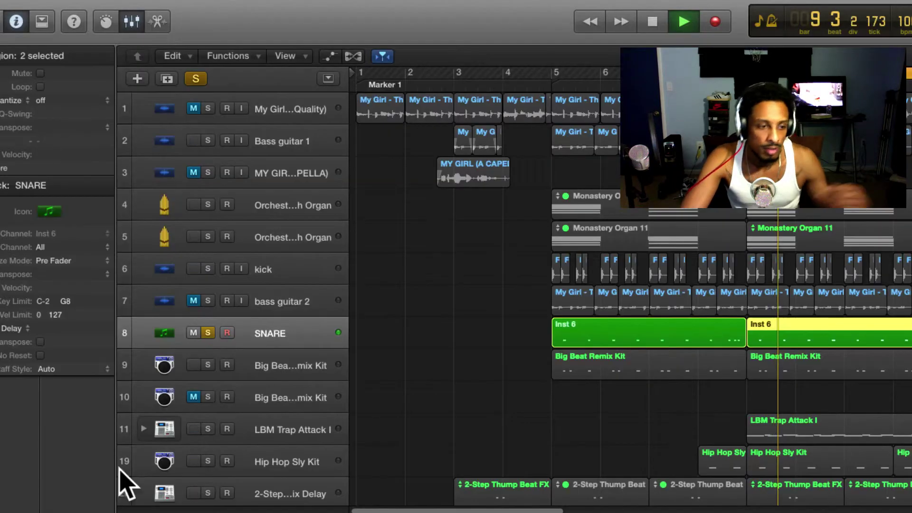